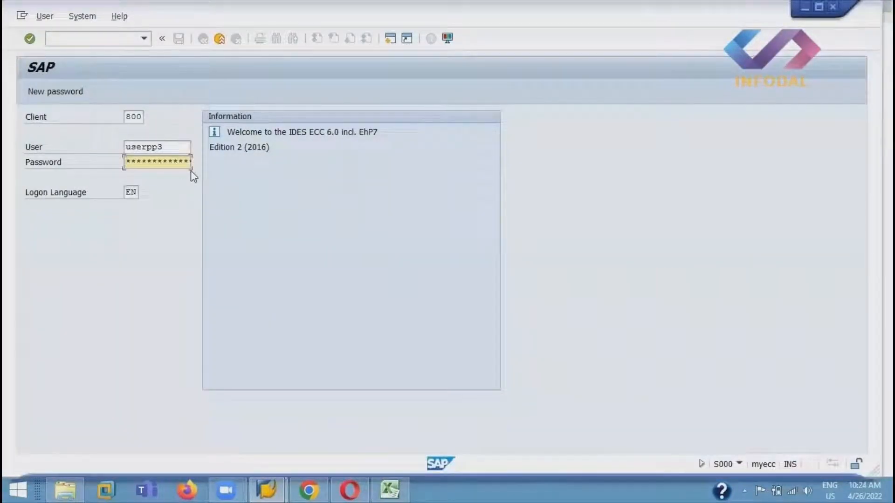
# Step: Enter the account password and log on to client 800
pyautogui.press('Right')
pyautogui.press('Right')
pyautogui.press('Right')
pyautogui.press('Right')
pyautogui.press('Right')
pyautogui.press('Right')
pyautogui.press('Right')
pyautogui.press('Return')
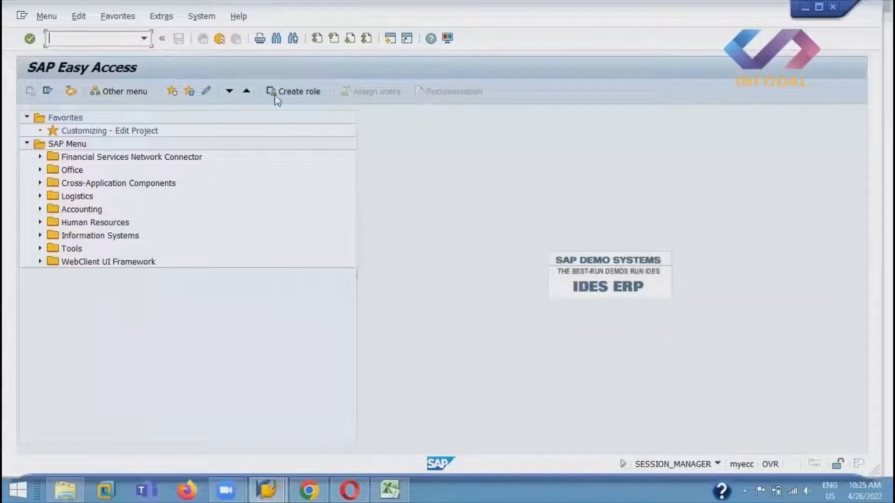
# Step: Insert the transaction code SPRO into the Favorites list
pyautogui.click(140, 132)
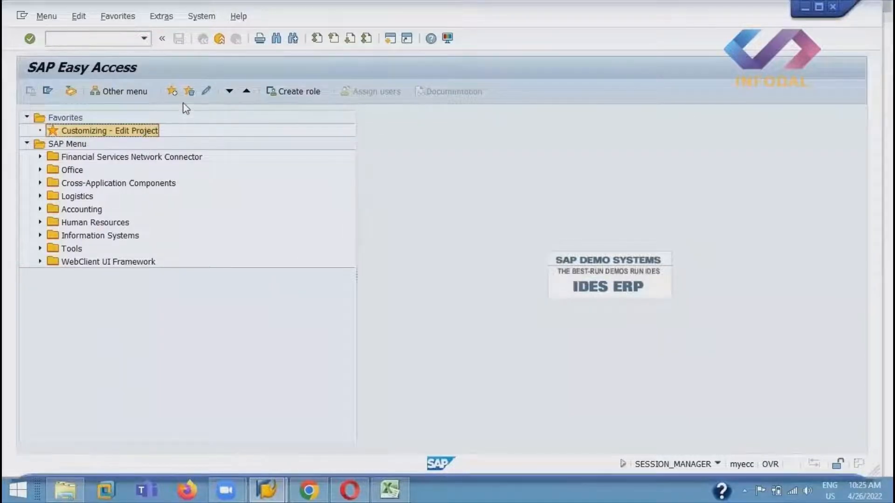
pyautogui.click(122, 17)
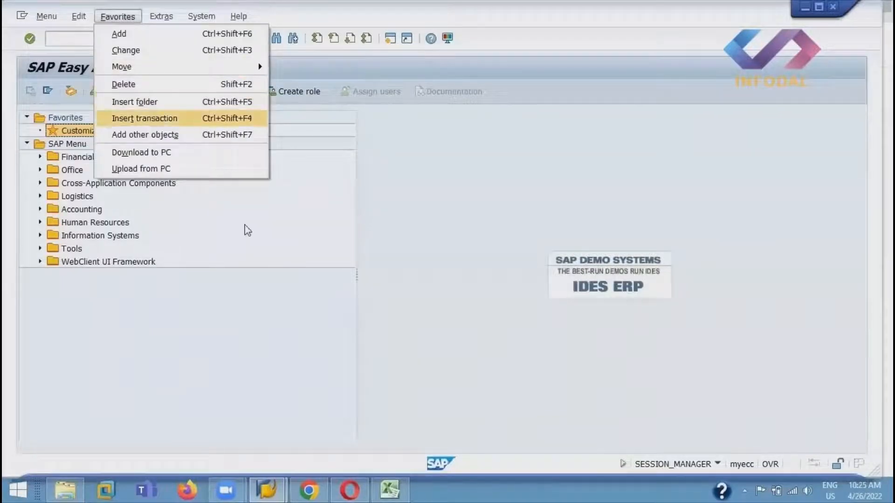
pyautogui.press('Return')
pyautogui.write('spro')
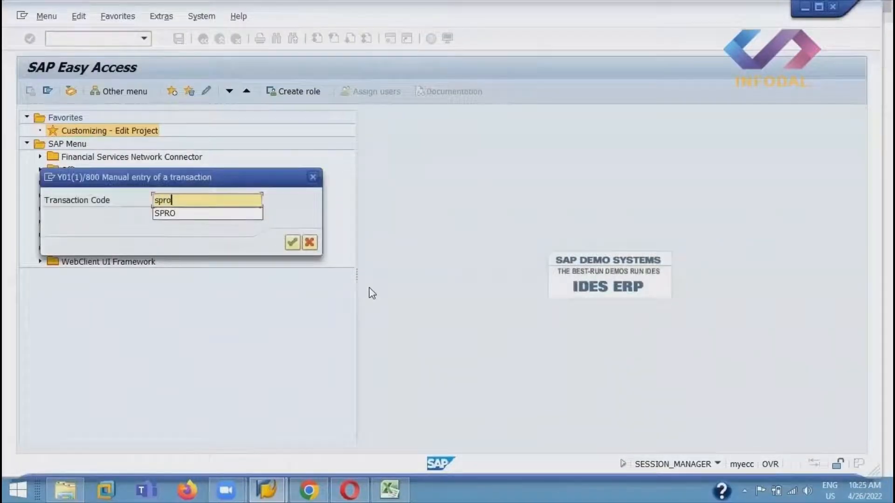
pyautogui.press('BackSpace')
pyautogui.press('BackSpace')
pyautogui.press('BackSpace')
pyautogui.press('BackSpace')
pyautogui.write('S')
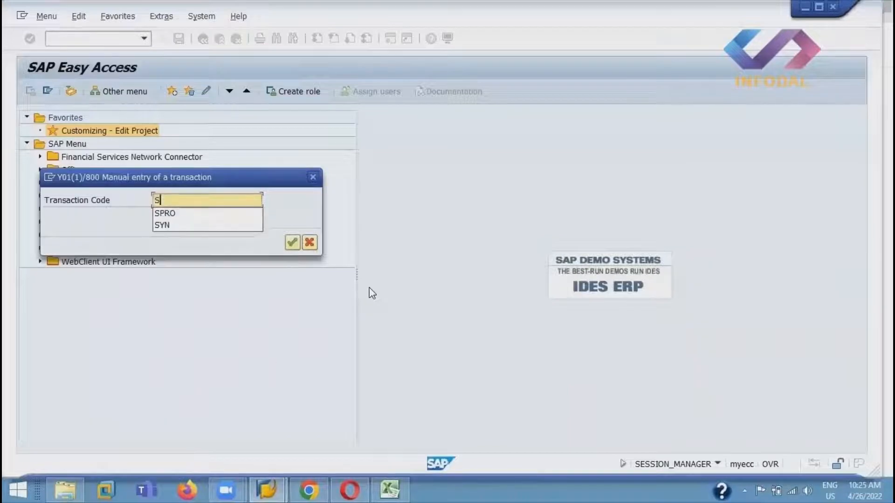
pyautogui.write('PRO')
pyautogui.press('Return')
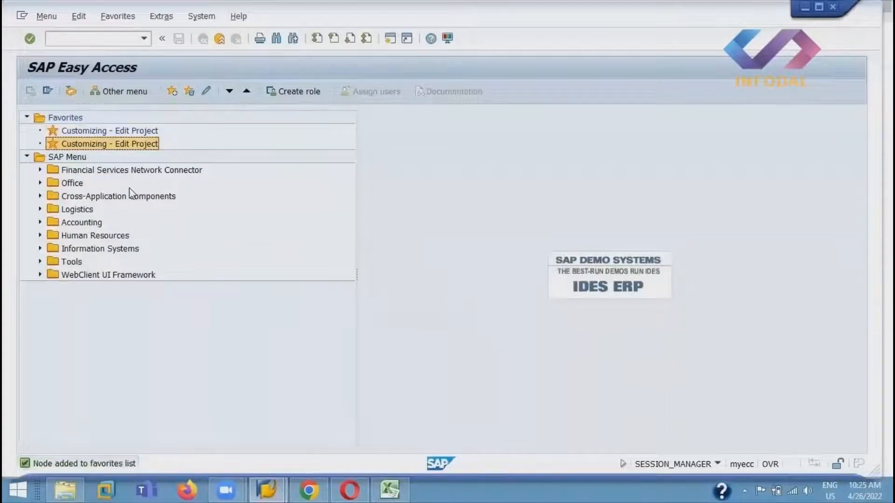
# Step: Delete the second Customizing - Edit Project entry from the Favorites list
pyautogui.rightClick(108, 148)
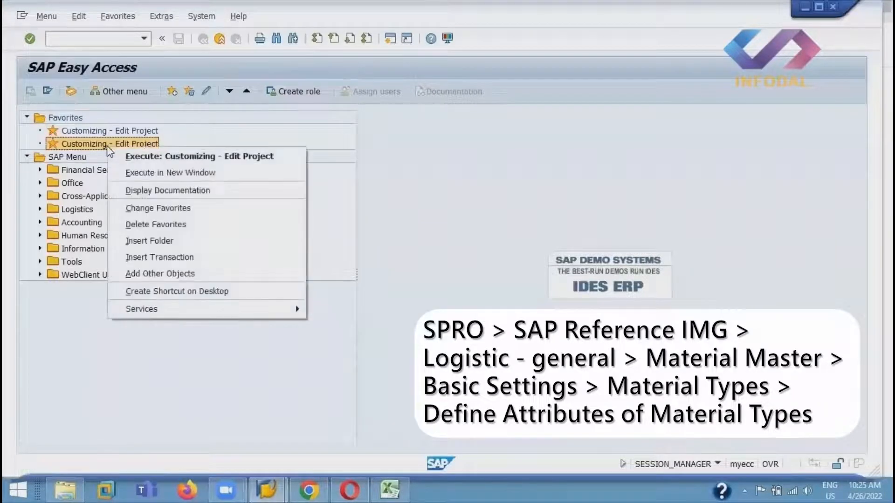
pyautogui.click(159, 224)
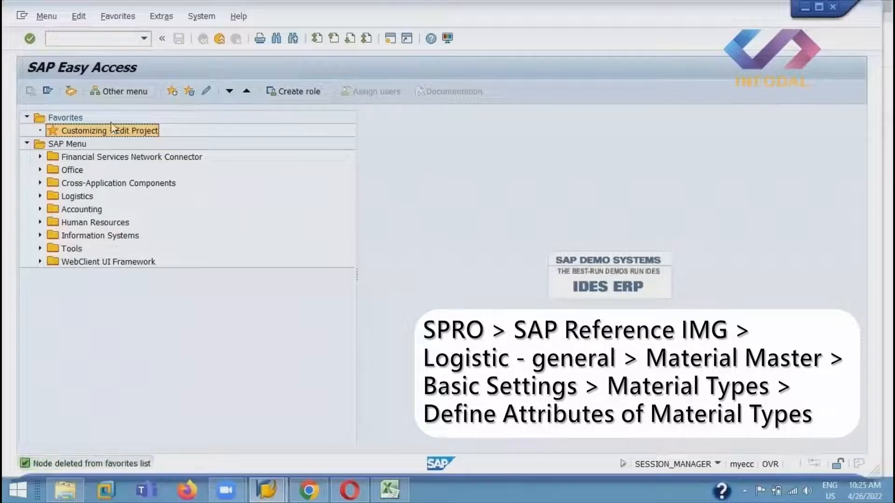
# Step: Start transaction SPRO and display the SAP Reference IMG
pyautogui.click(79, 38)
pyautogui.write('SPRO')
pyautogui.press('Return')
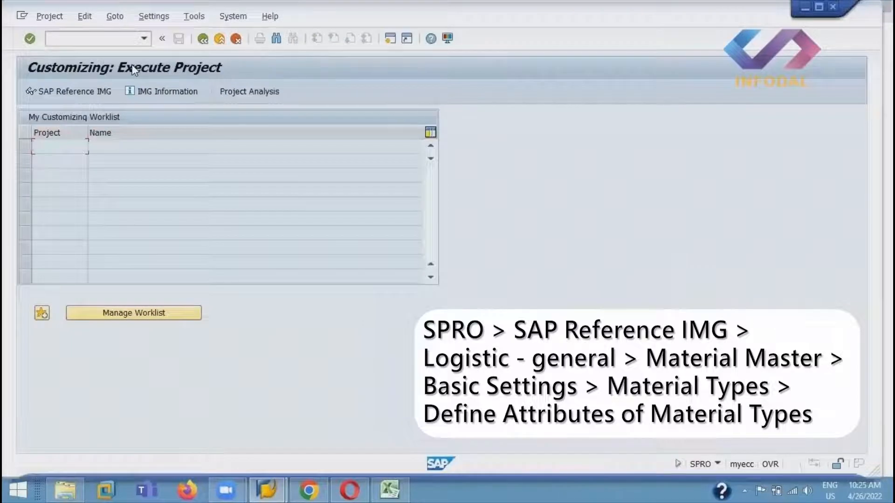
pyautogui.click(96, 92)
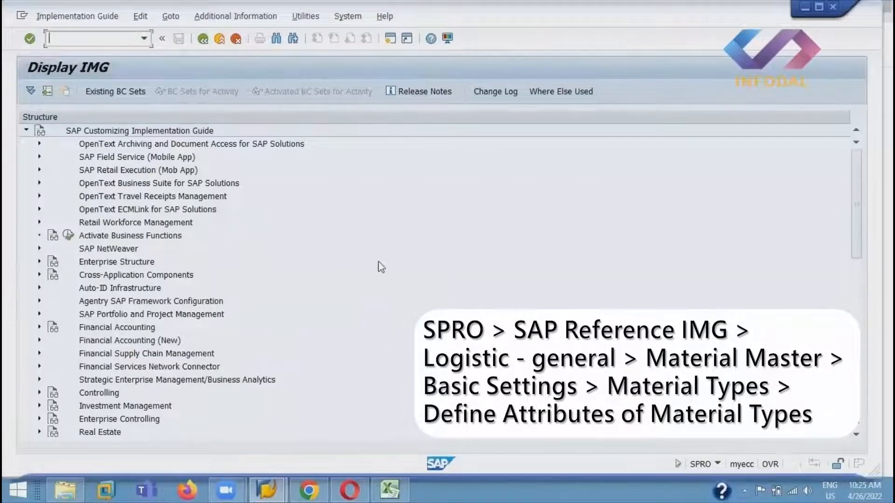
# Step: Expand the Logistics - General node in the implementation guide structure
pyautogui.scroll(-1, 381, 267)
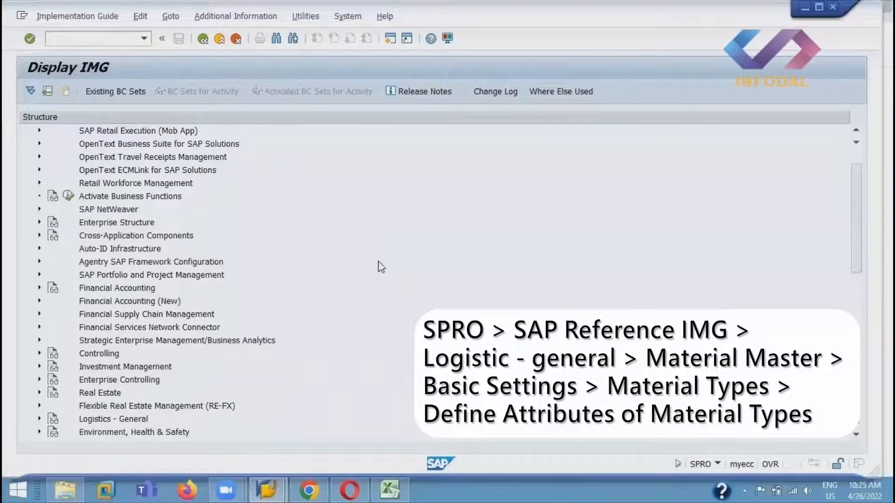
pyautogui.scroll(-4, 381, 267)
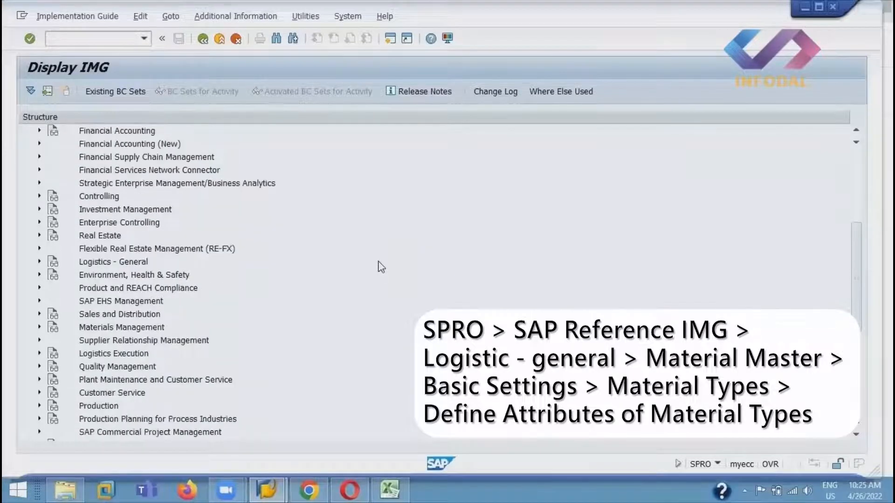
pyautogui.scroll(-1, 382, 267)
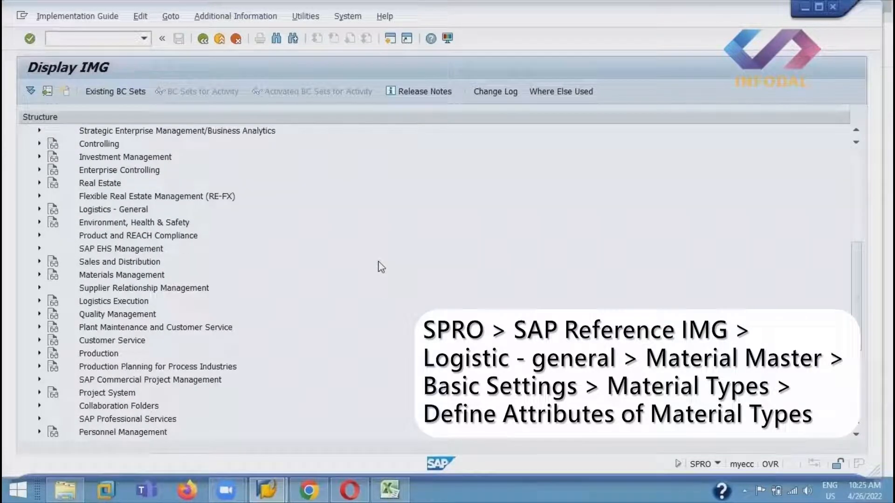
pyautogui.click(133, 214)
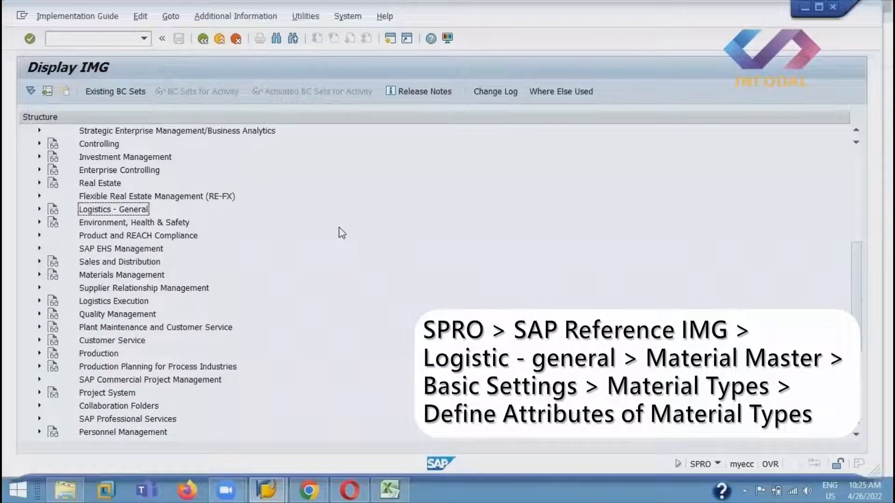
pyautogui.click(40, 210)
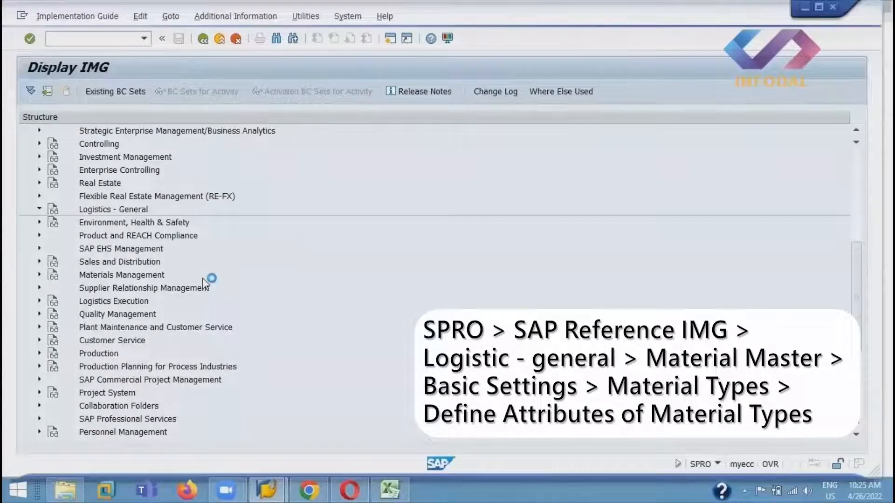
pyautogui.scroll(1, 254, 272)
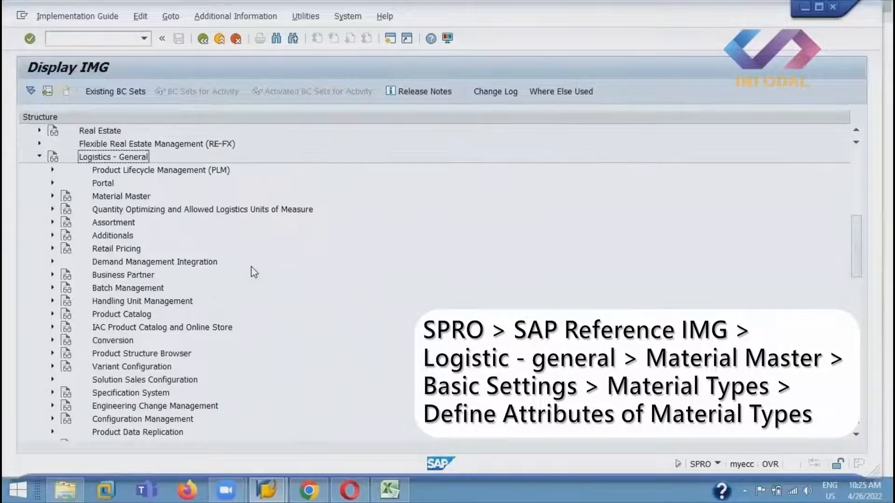
# Step: Expand Material Master under Logistics - General, including its Basic Settings node
pyautogui.click(119, 198)
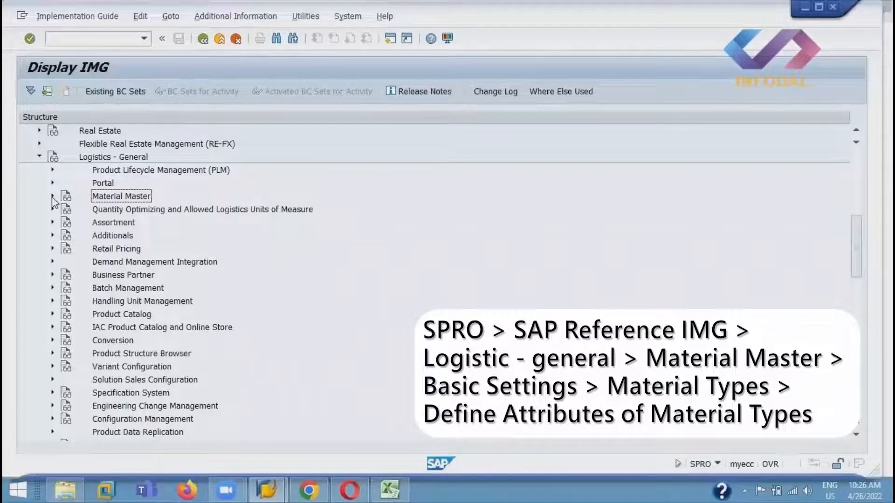
pyautogui.click(52, 196)
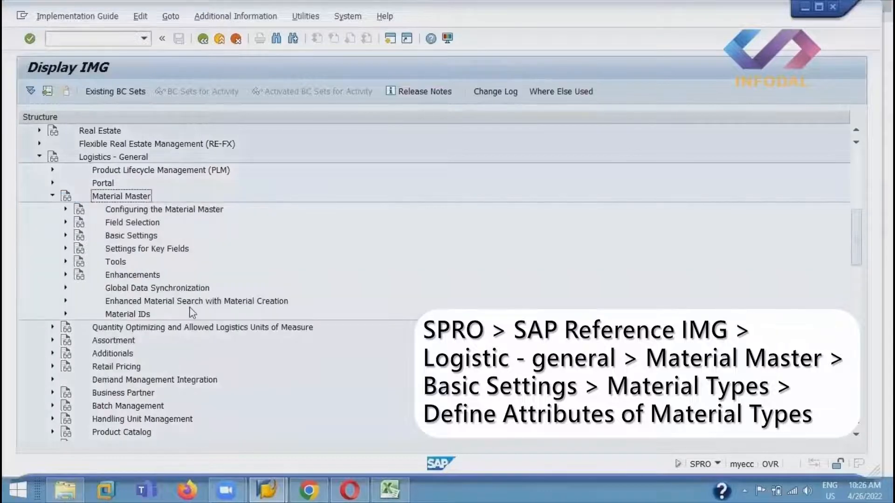
pyautogui.click(149, 239)
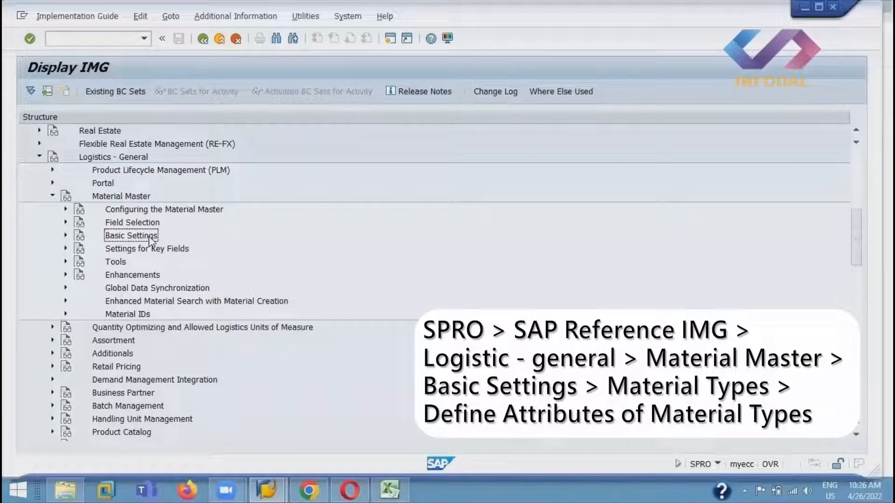
pyautogui.click(66, 235)
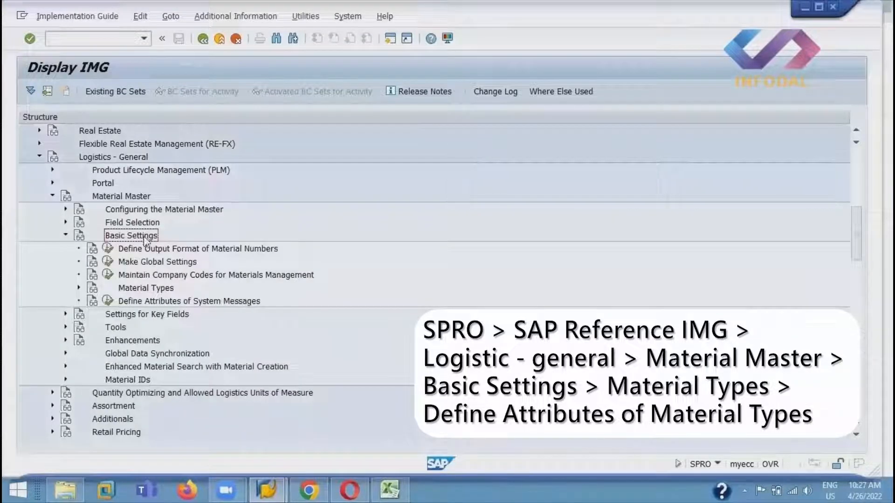
# Step: Expand Material Types, execute Define Attributes of Material Types, and widen the Dialog Structure pane of the overview
pyautogui.click(144, 288)
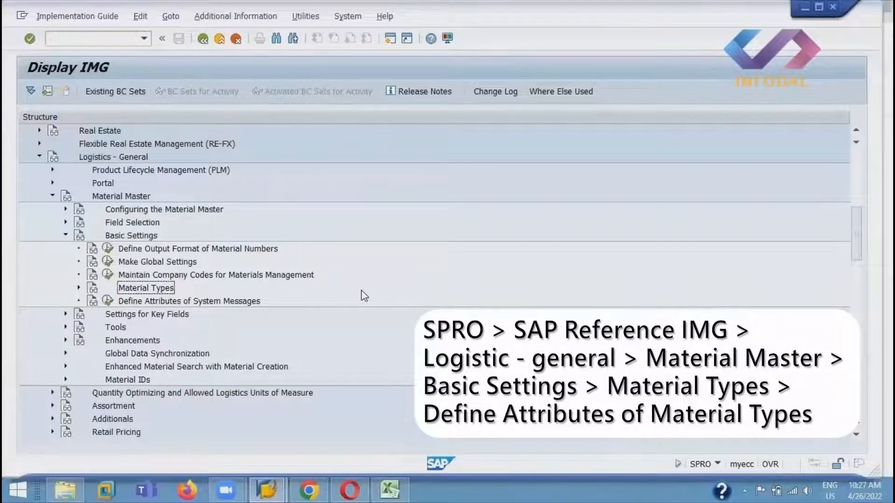
pyautogui.click(79, 288)
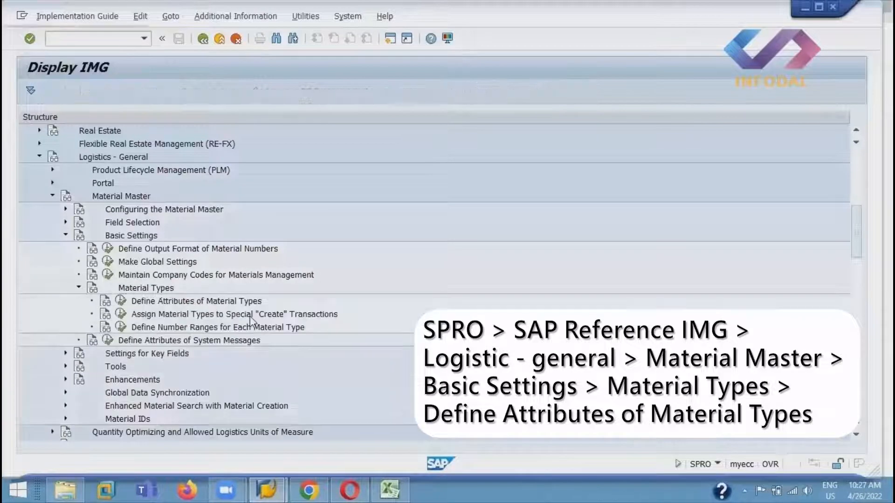
pyautogui.scroll(-1, 255, 303)
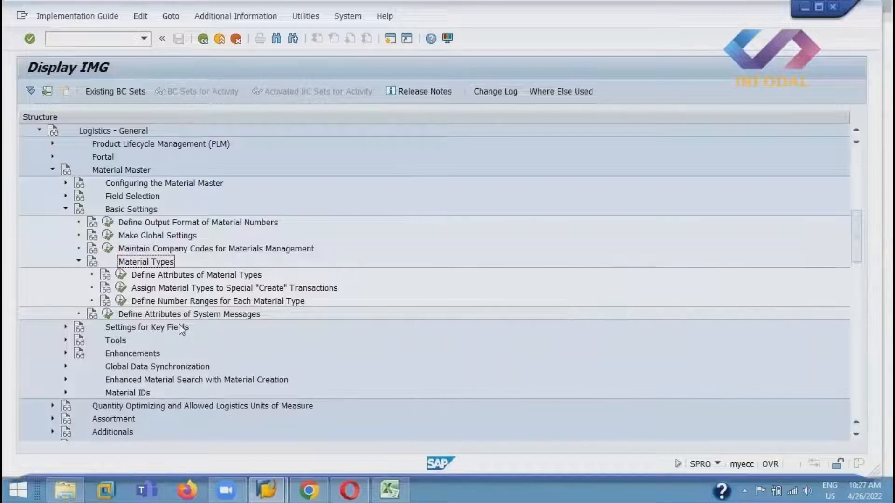
pyautogui.click(121, 275)
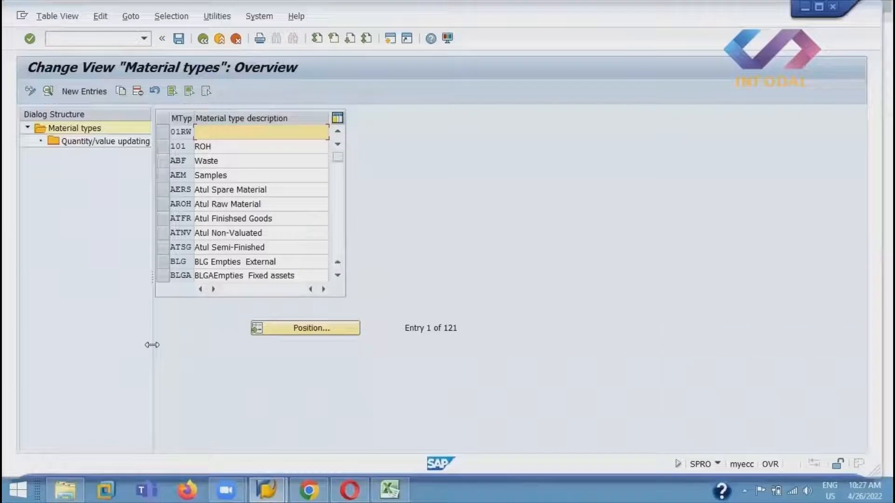
pyautogui.moveTo(152, 345); pyautogui.dragTo(193, 355)
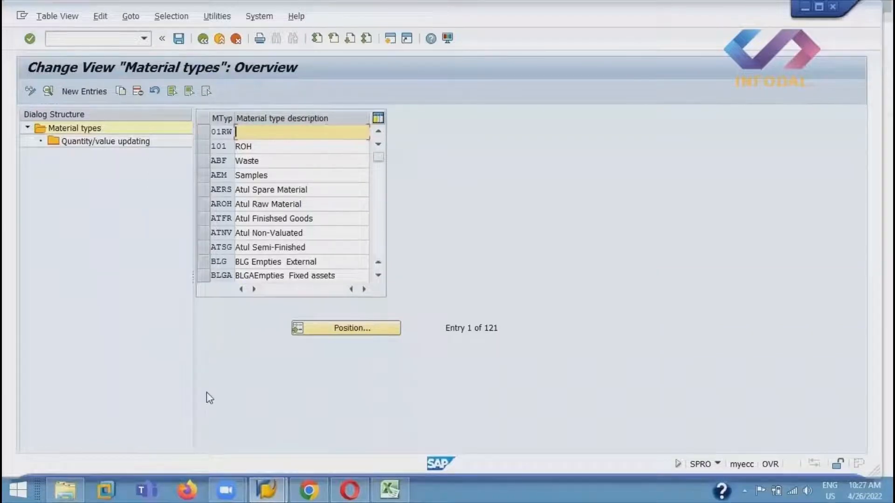
# Step: Leave the material types overview and return to SAP Easy Access using the command /N
pyautogui.click(93, 39)
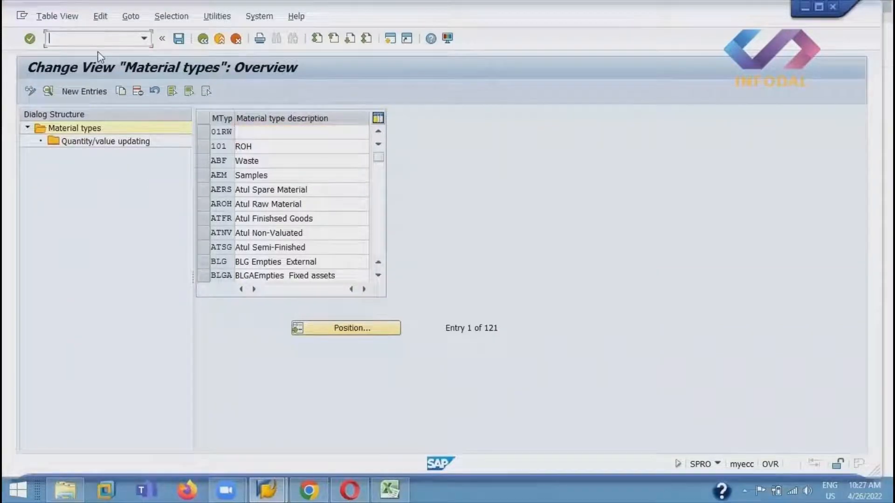
pyautogui.write('/N')
pyautogui.press('Return')
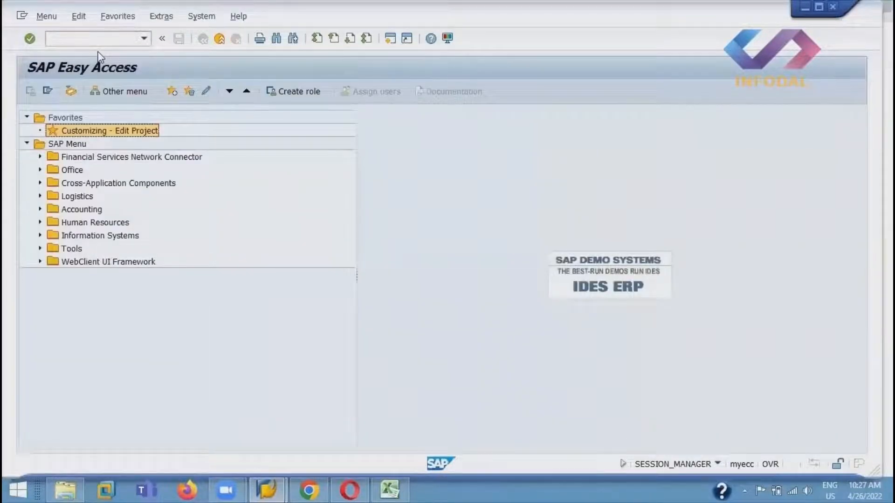
# Step: Open the material types overview directly with transaction OMS2 and widen its Dialog Structure pane
pyautogui.click(88, 40)
pyautogui.write('ONMS')
pyautogui.press('BackSpace')
pyautogui.press('BackSpace')
pyautogui.press('BackSpace')
pyautogui.write('MS2')
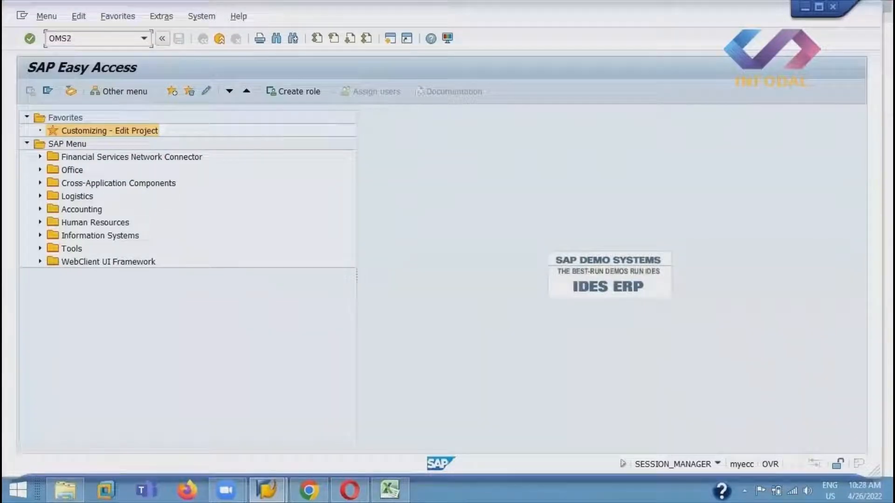
pyautogui.press('Return')
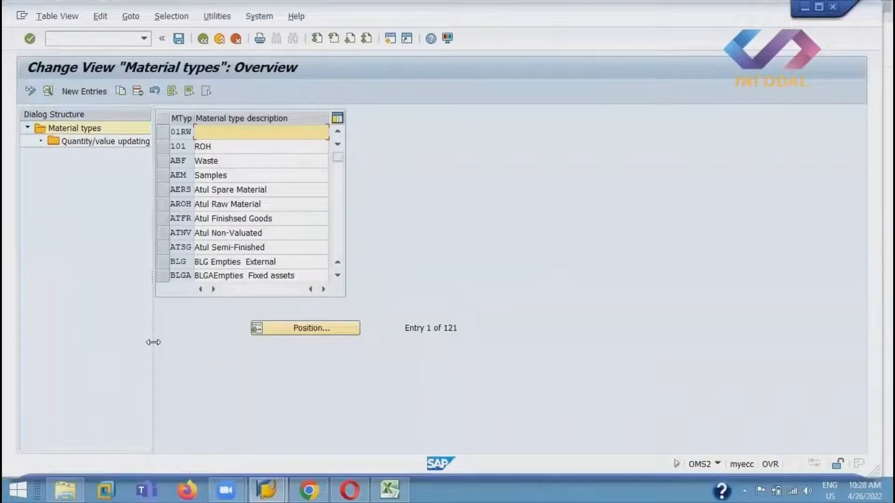
pyautogui.moveTo(153, 342); pyautogui.dragTo(188, 342)
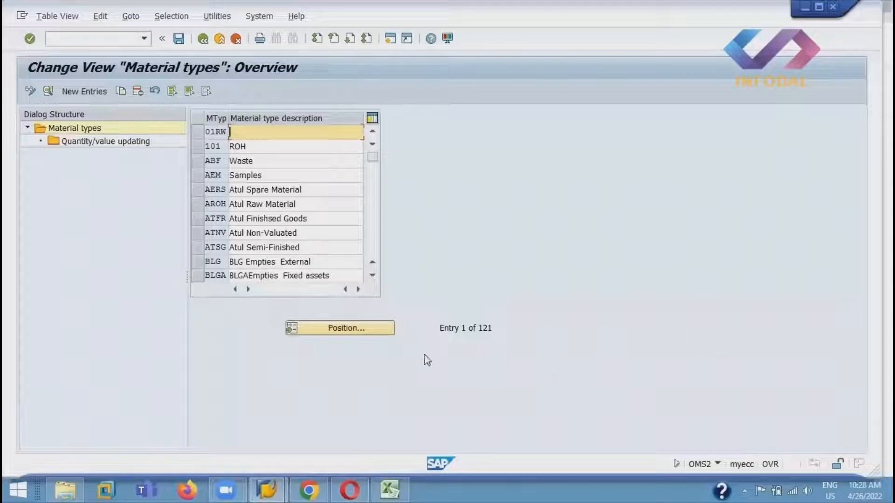
# Step: Position the material types list at material type ROH and place the selection on that entry
pyautogui.click(344, 329)
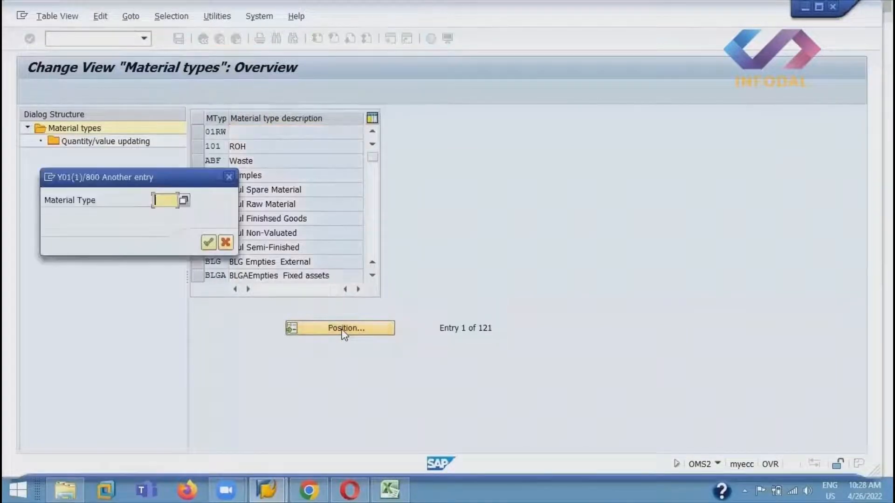
pyautogui.write('ROH')
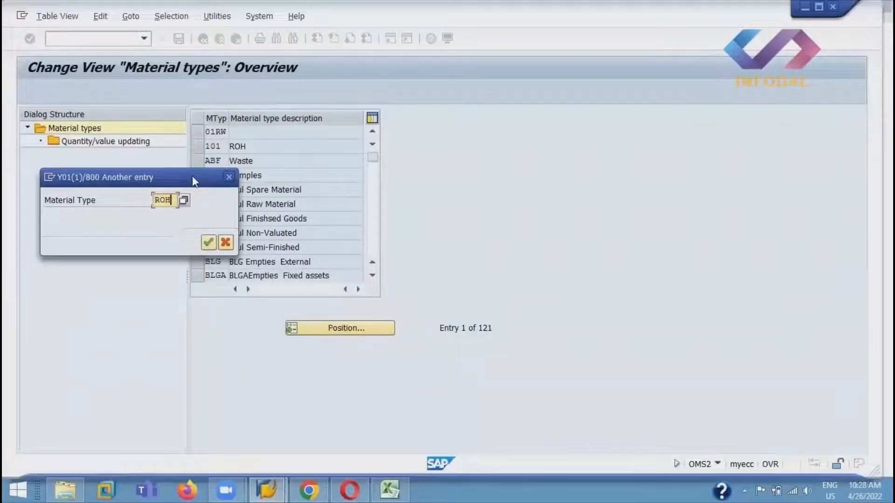
pyautogui.moveTo(192, 175); pyautogui.dragTo(576, 182)
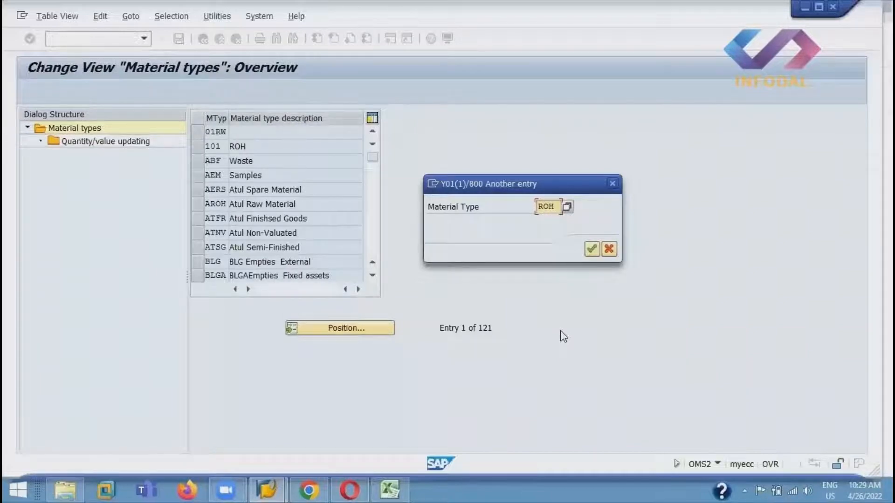
pyautogui.click(592, 249)
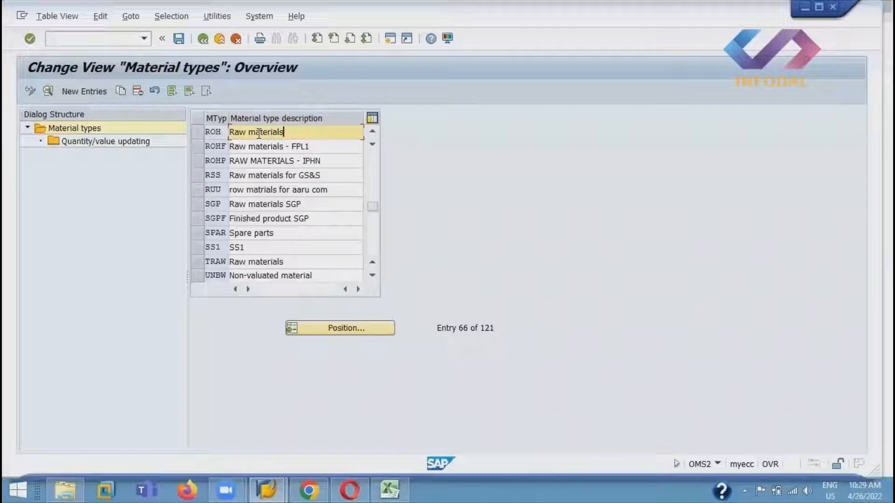
pyautogui.click(208, 132)
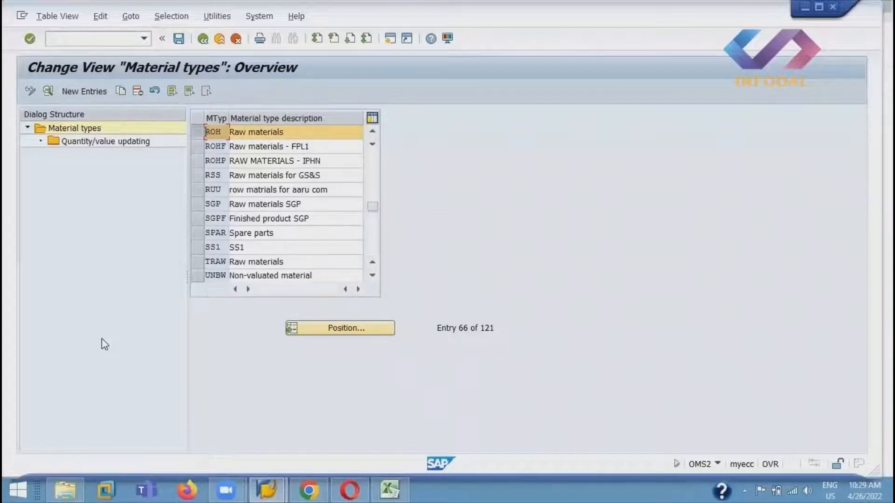
# Step: Copy material type ROH as new material type WROH with the description "Raw materials - WEST"
pyautogui.click(120, 91)
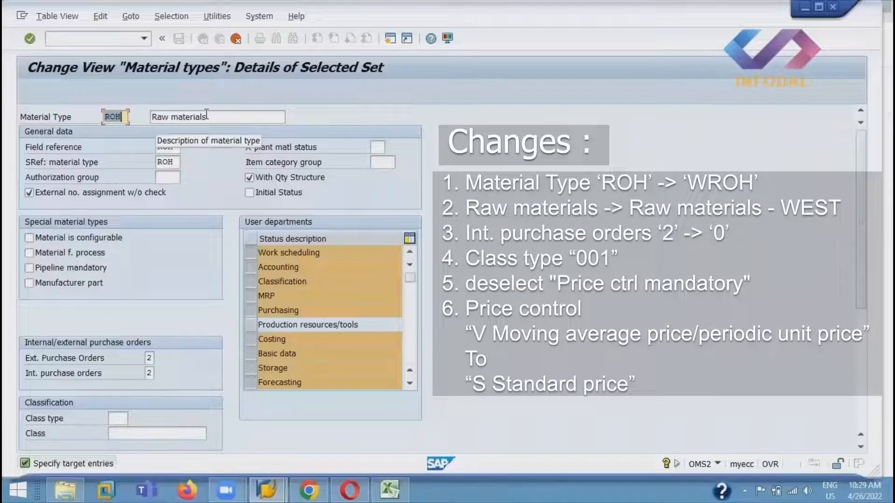
pyautogui.click(122, 117)
pyautogui.press('Home')
pyautogui.write('W')
pyautogui.click(280, 122)
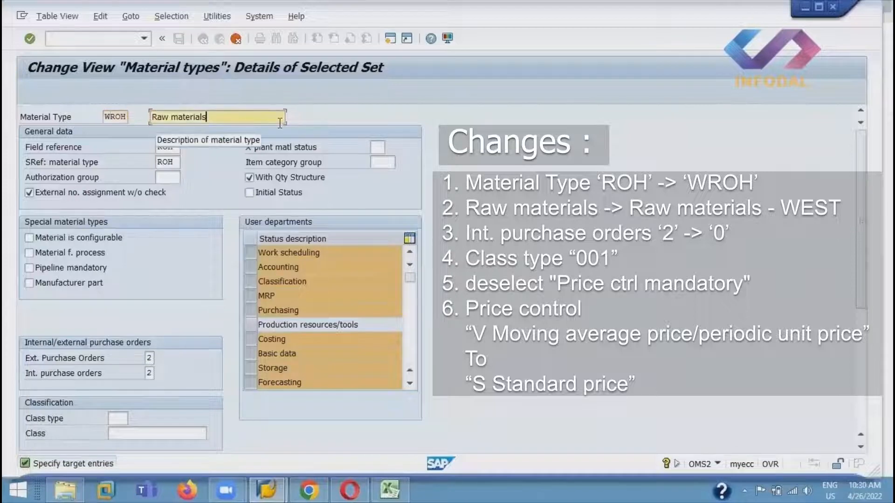
pyautogui.write('- ')
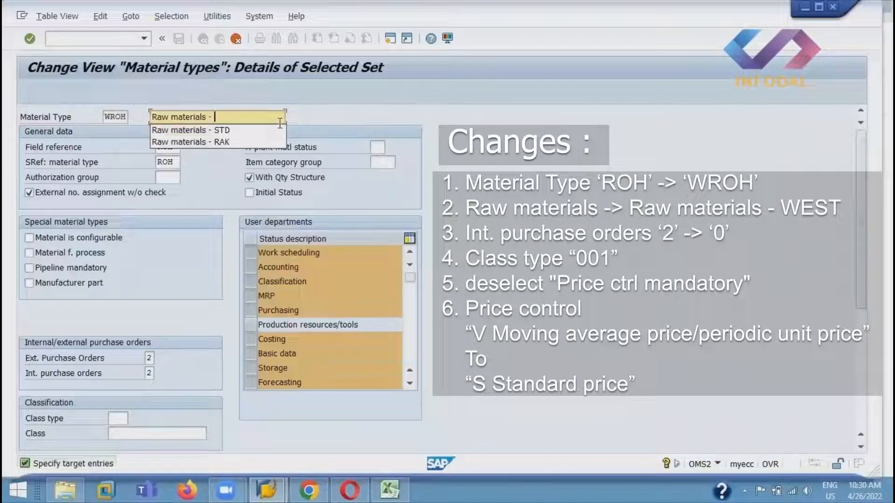
pyautogui.write('WEST')
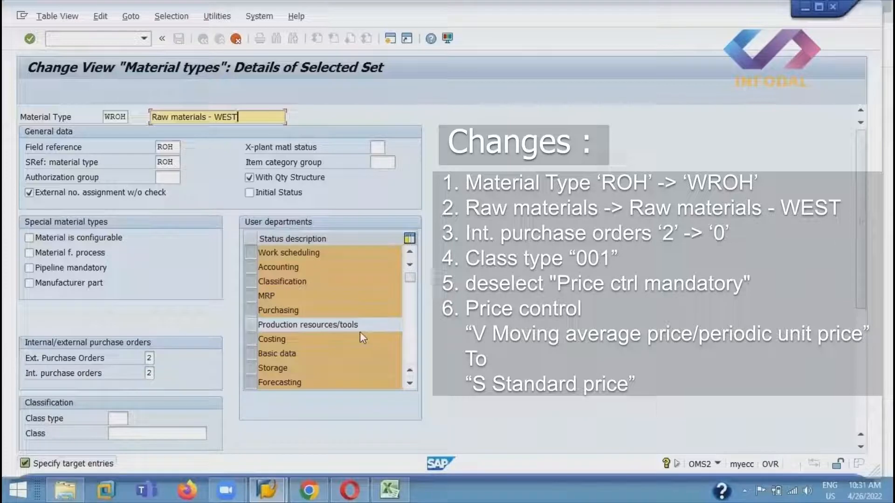
# Step: Add Production resources/tools to the selected user departments of WROH and check the rest of the department list
pyautogui.click(247, 325)
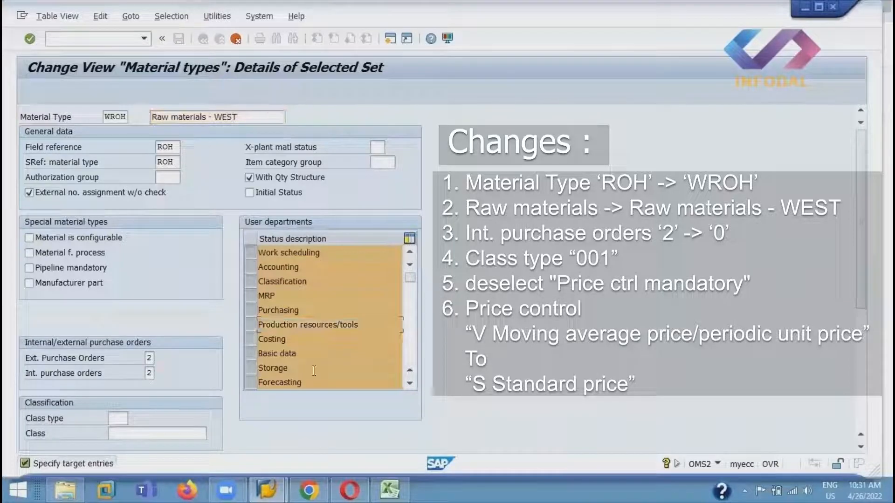
pyautogui.click(409, 383)
pyautogui.click(409, 384)
pyautogui.click(409, 384)
pyautogui.click(409, 384)
pyautogui.click(410, 384)
pyautogui.click(410, 383)
pyautogui.click(409, 384)
pyautogui.click(409, 383)
pyautogui.moveTo(411, 322); pyautogui.dragTo(413, 248)
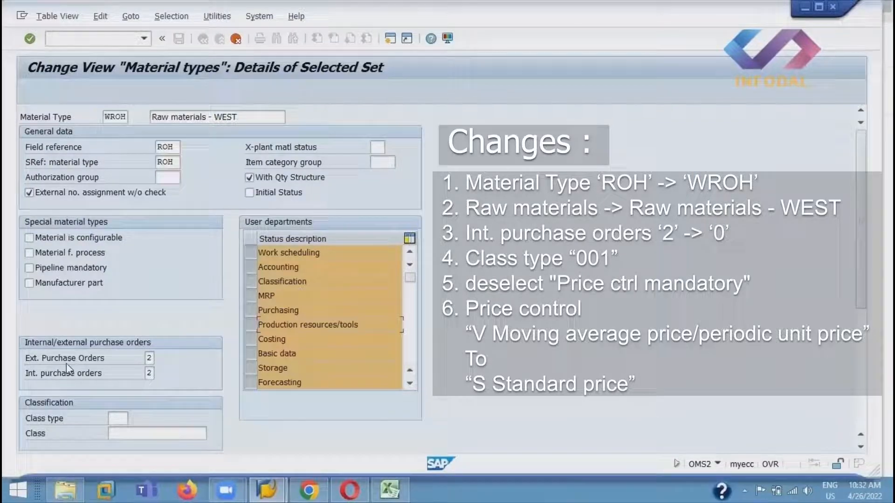
# Step: Set internal purchase orders to 0 and the class type to 001 for WROH
pyautogui.click(149, 373)
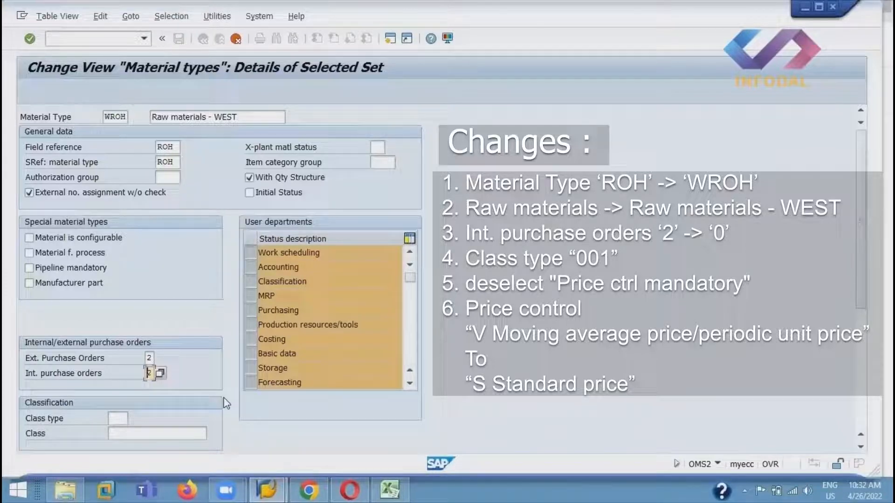
pyautogui.write('0')
pyautogui.click(117, 418)
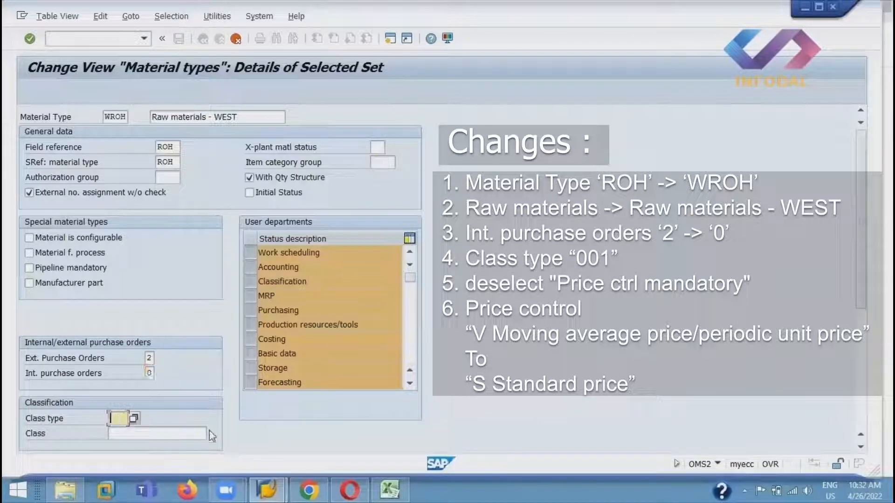
pyautogui.write('001')
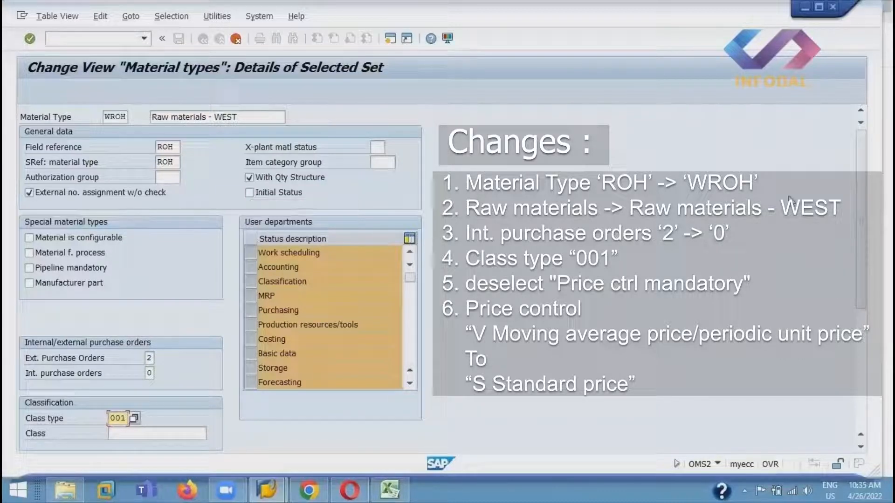
# Step: Deselect and reselect the Purchasing user department, and look through the remaining departments
pyautogui.click(254, 311)
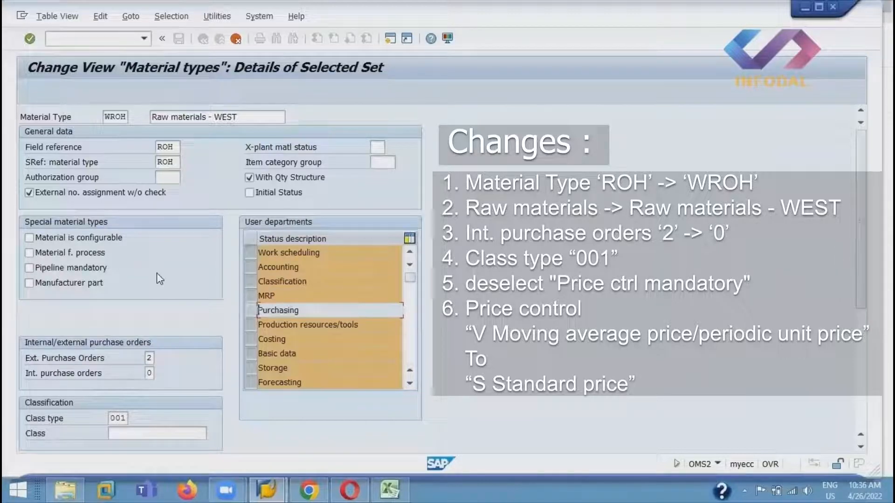
pyautogui.click(251, 310)
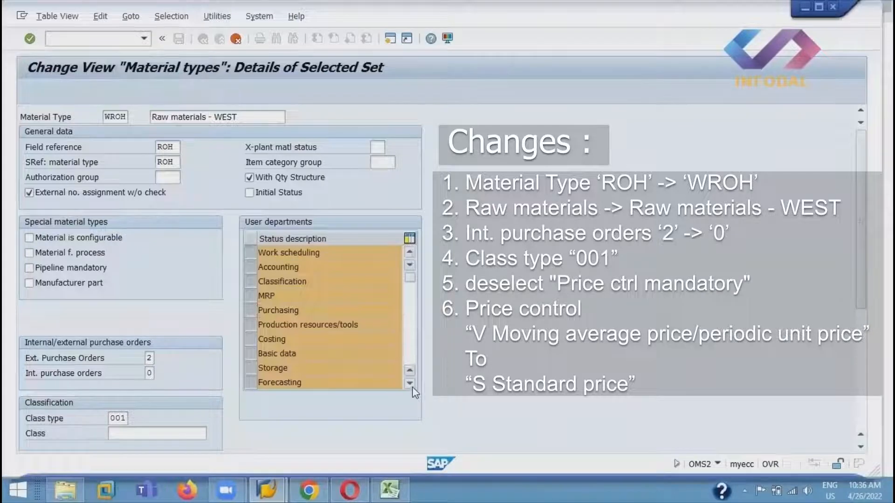
pyautogui.scroll(-9, 413, 387)
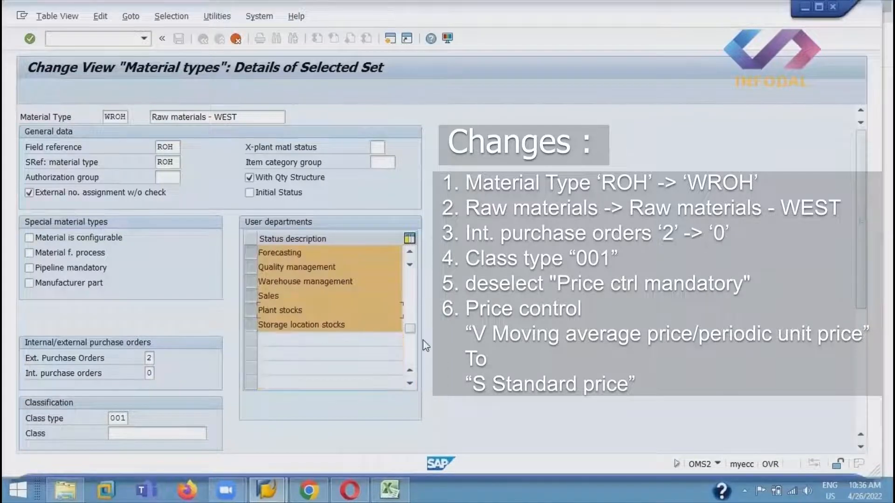
pyautogui.scroll(9, 414, 331)
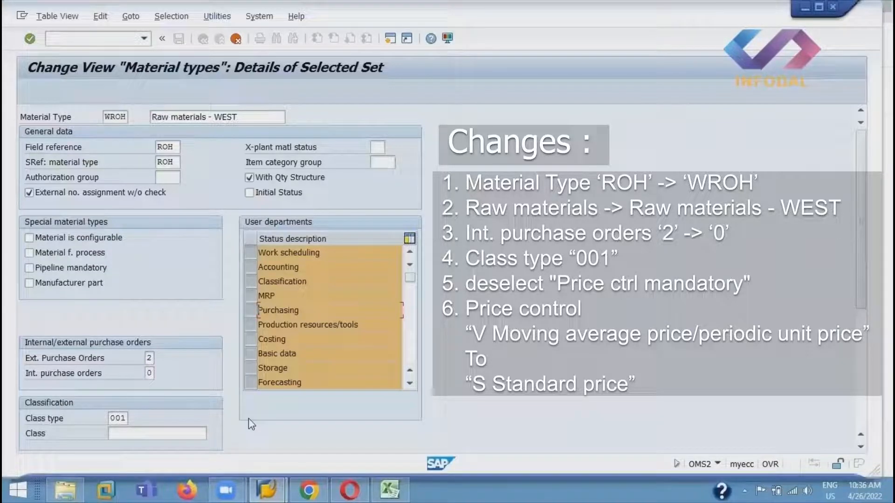
# Step: Choose value 2, External purchase orders allowed, from the possible entries for external purchase orders
pyautogui.click(152, 360)
pyautogui.click(160, 360)
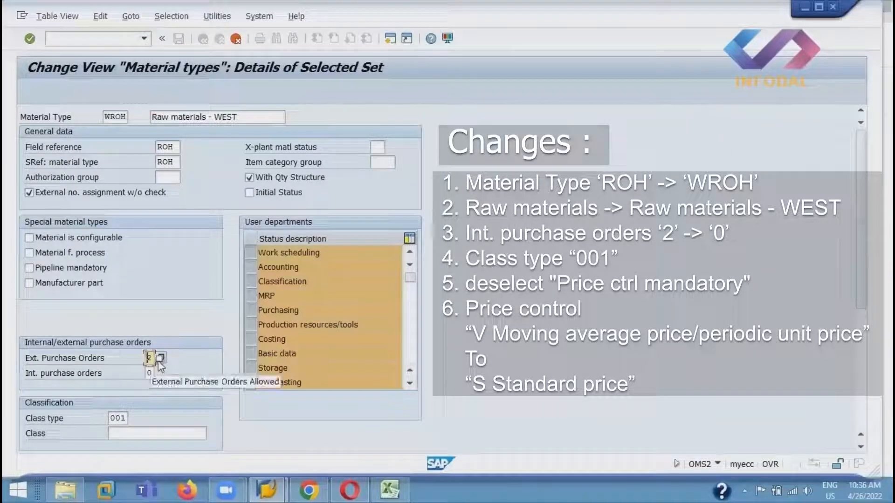
pyautogui.moveTo(399, 307); pyautogui.dragTo(480, 191)
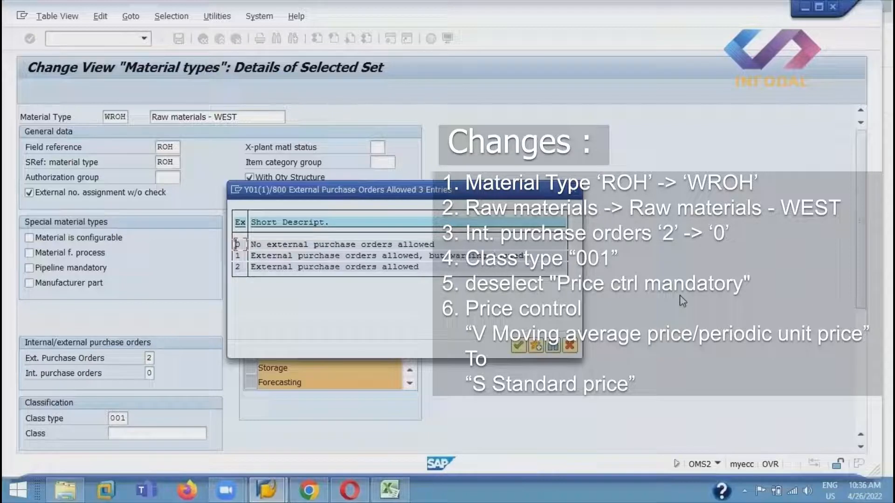
pyautogui.doubleClick(414, 267)
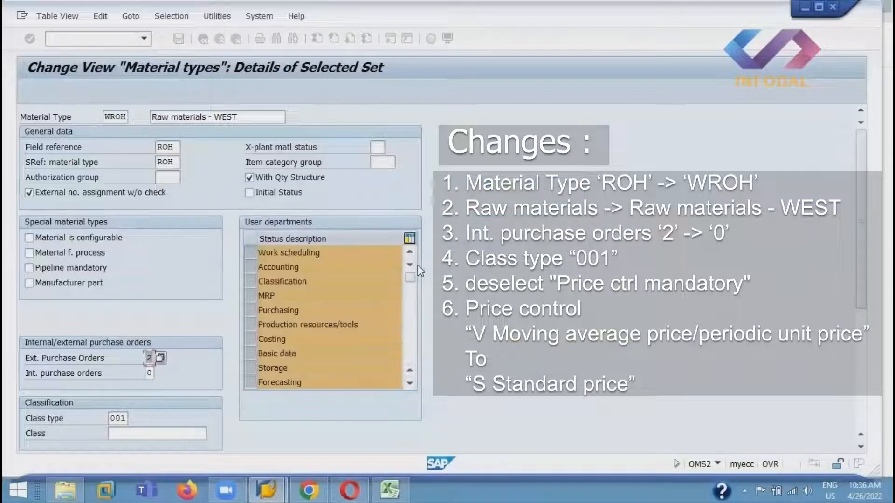
# Step: Review the possible entries for internal and external purchase orders, closing each list without choosing a value
pyautogui.click(160, 373)
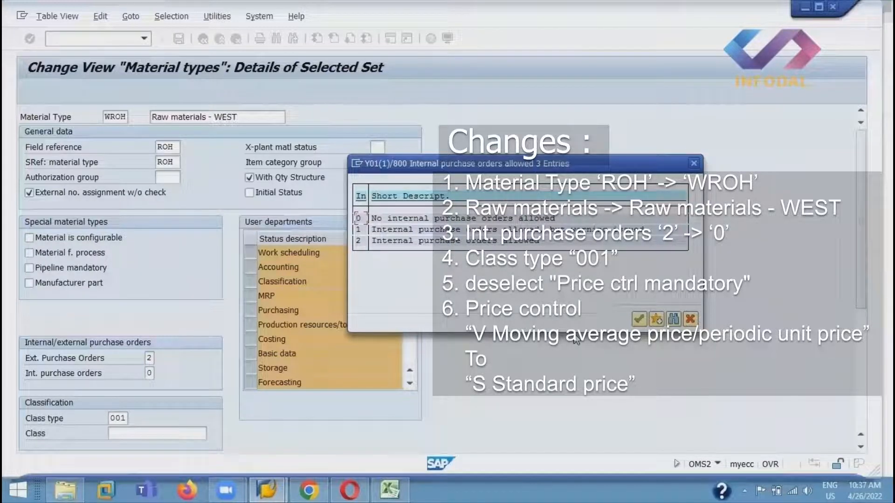
pyautogui.click(694, 164)
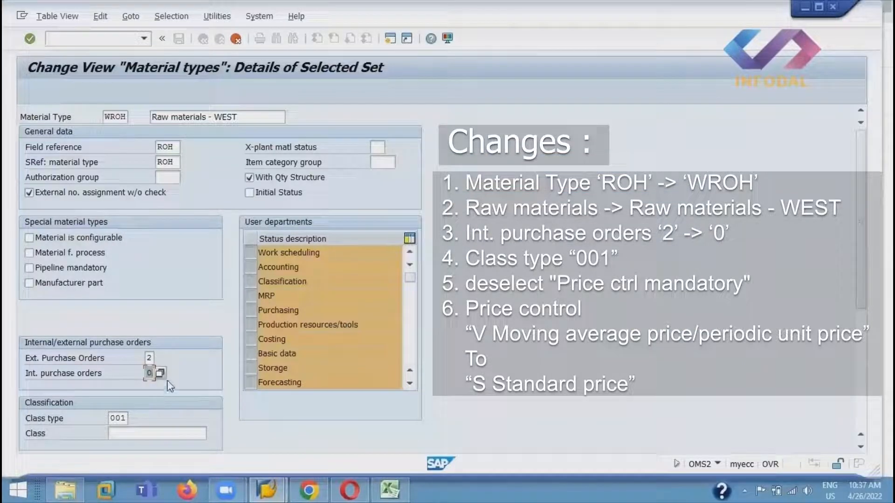
pyautogui.click(149, 358)
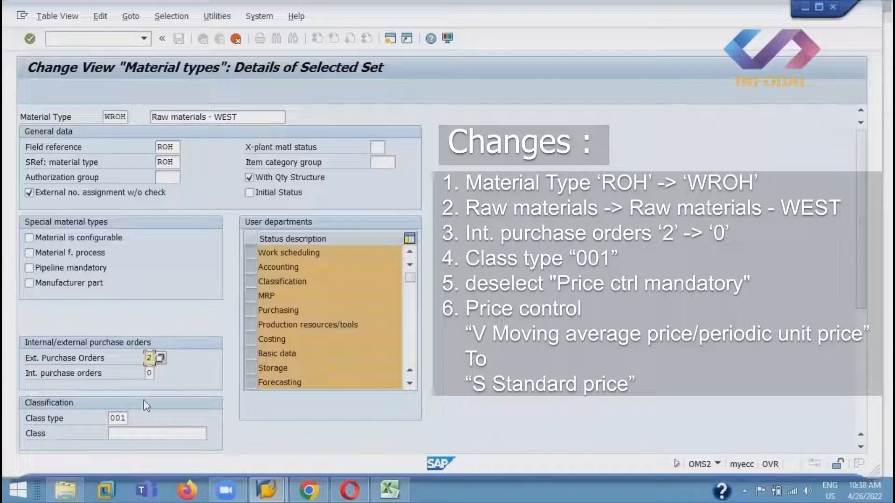
pyautogui.click(160, 359)
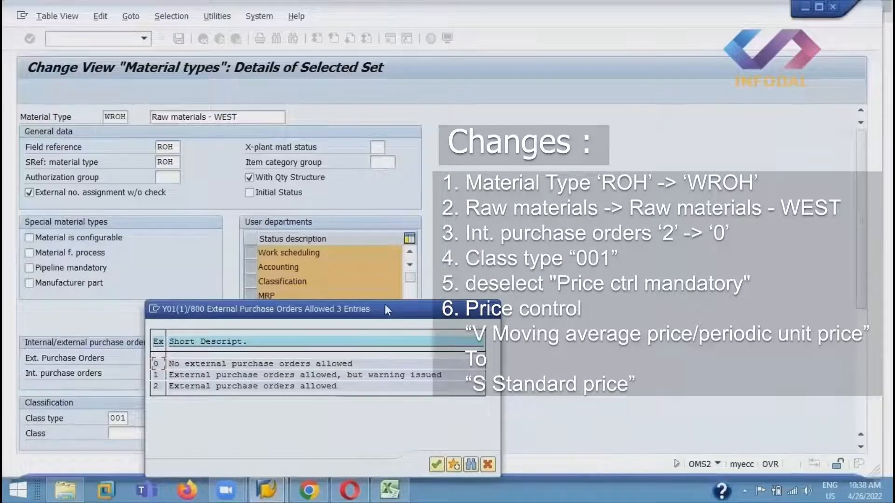
pyautogui.moveTo(385, 309); pyautogui.dragTo(516, 182)
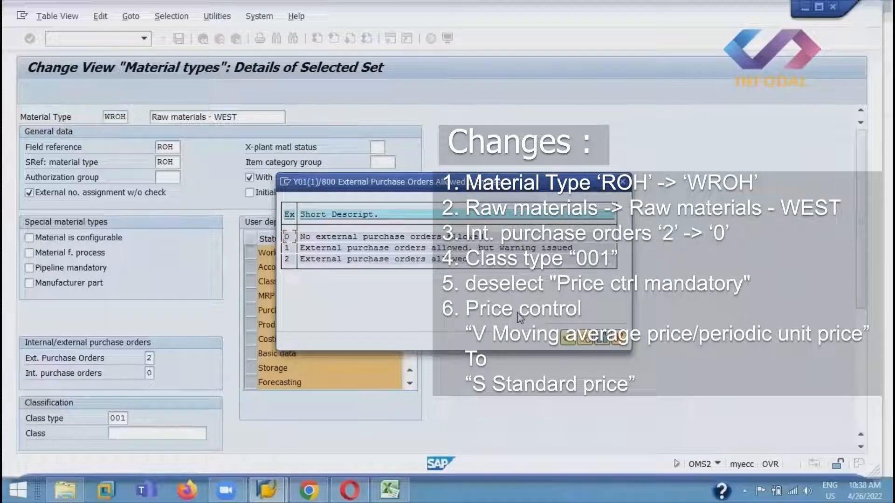
pyautogui.click(623, 182)
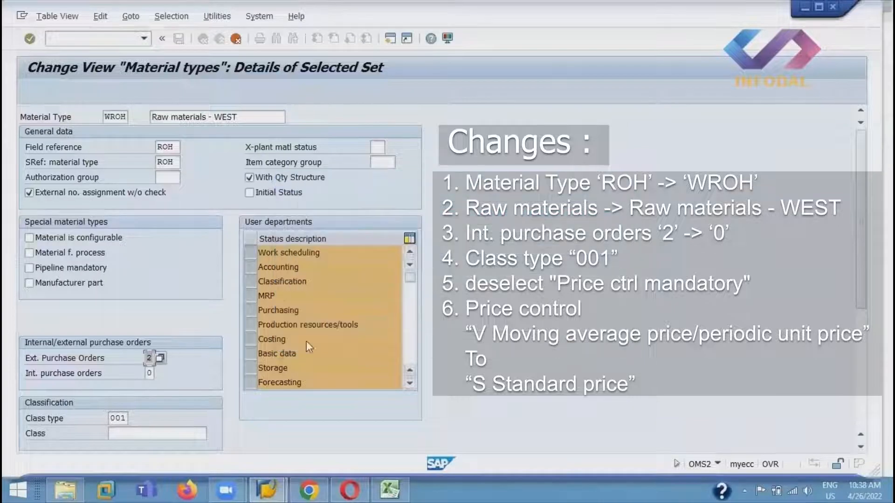
pyautogui.click(149, 372)
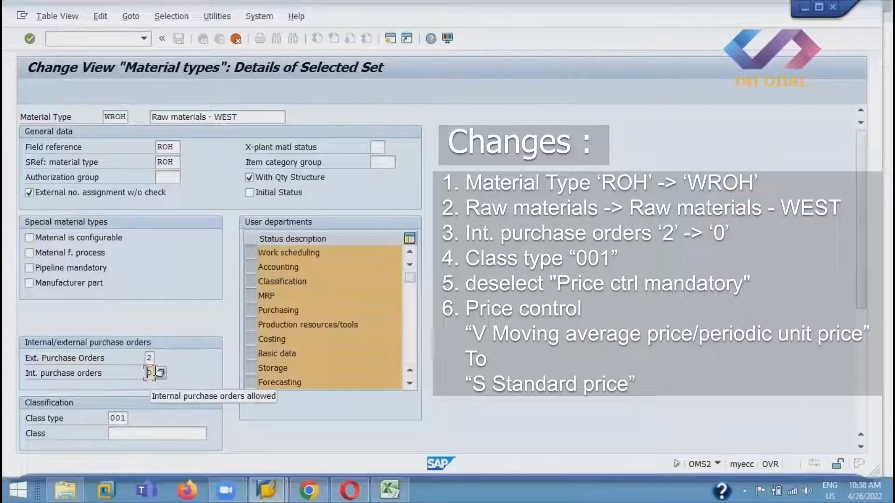
pyautogui.click(160, 374)
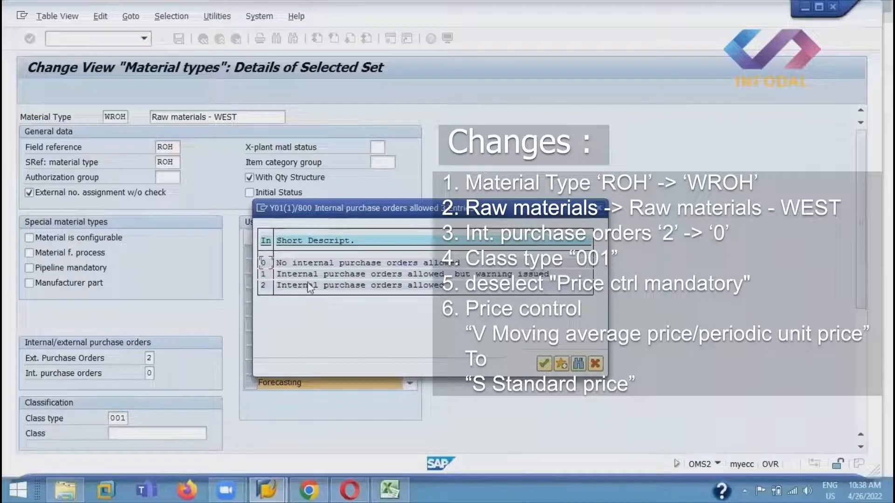
pyautogui.click(604, 209)
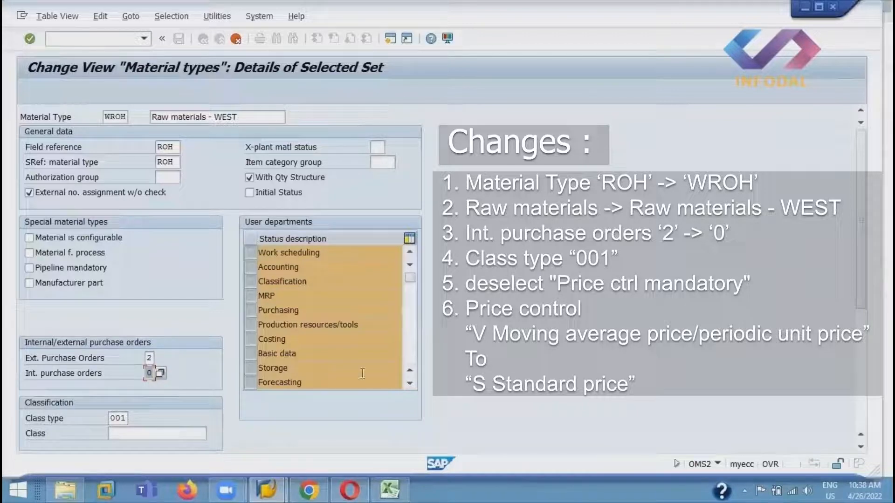
# Step: In the valuation data, deselect Price ctrl mandatory and set the price control to S Standard price
pyautogui.moveTo(860, 292); pyautogui.dragTo(871, 406)
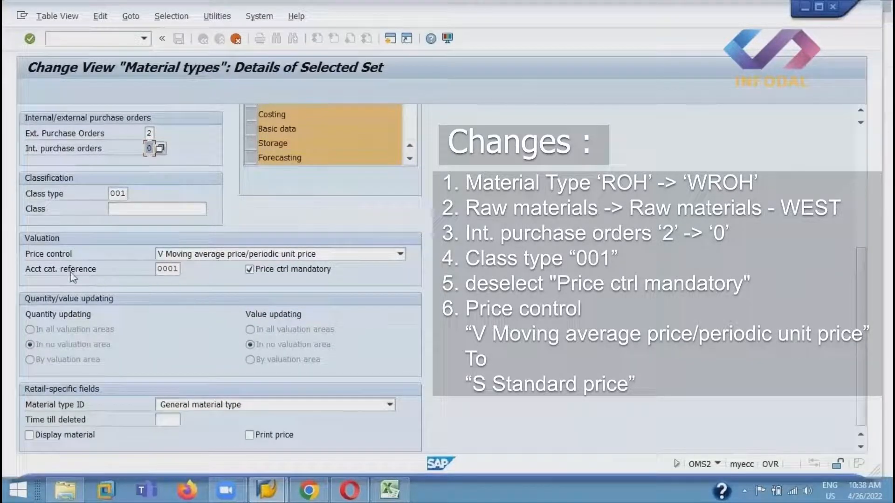
pyautogui.click(250, 273)
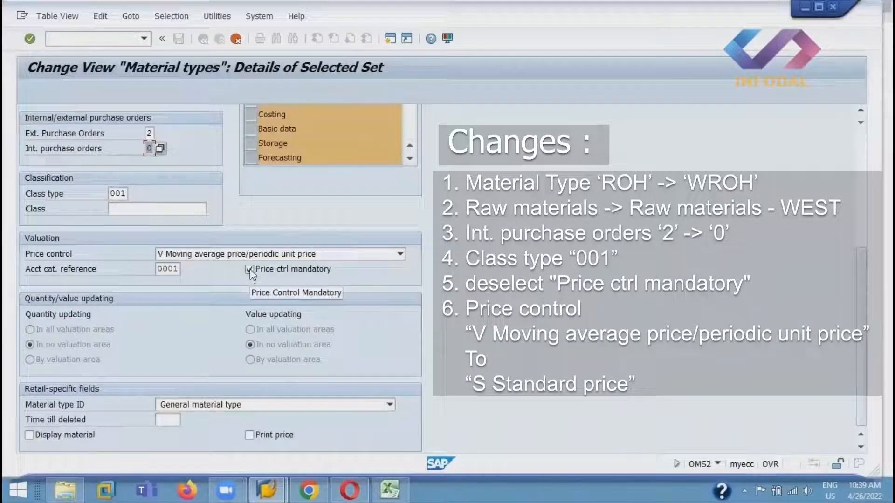
pyautogui.click(400, 254)
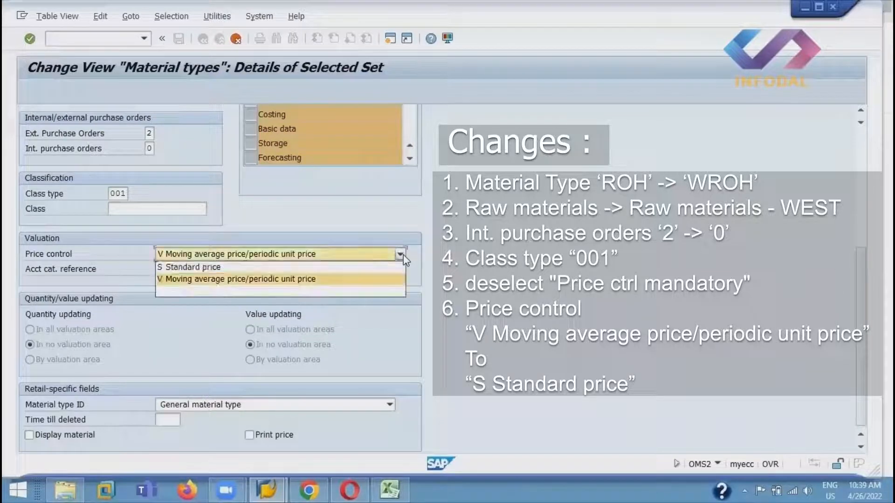
pyautogui.click(312, 267)
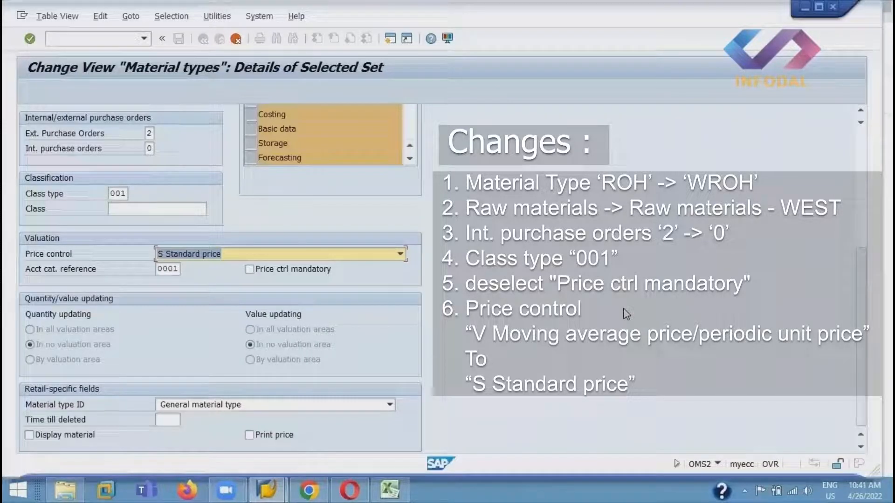
# Step: Choose class type 001, Material class, from the possible entries and return to the valuation data
pyautogui.click(120, 193)
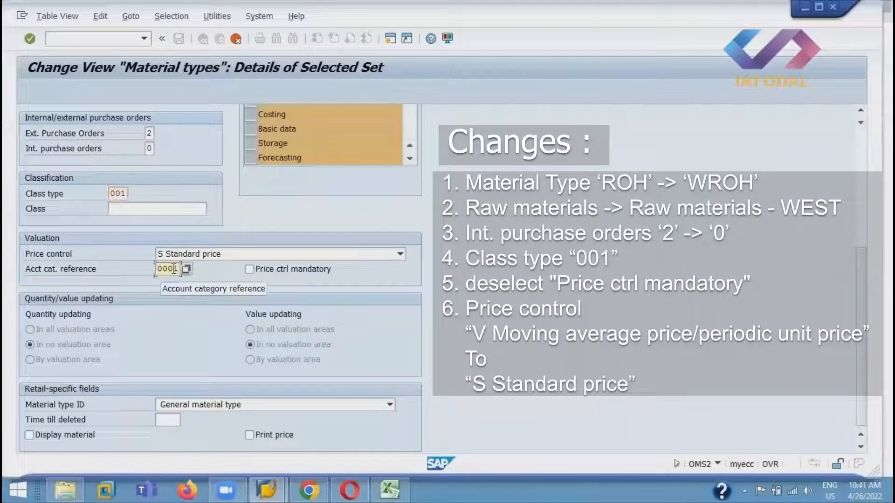
pyautogui.click(162, 269)
pyautogui.click(122, 192)
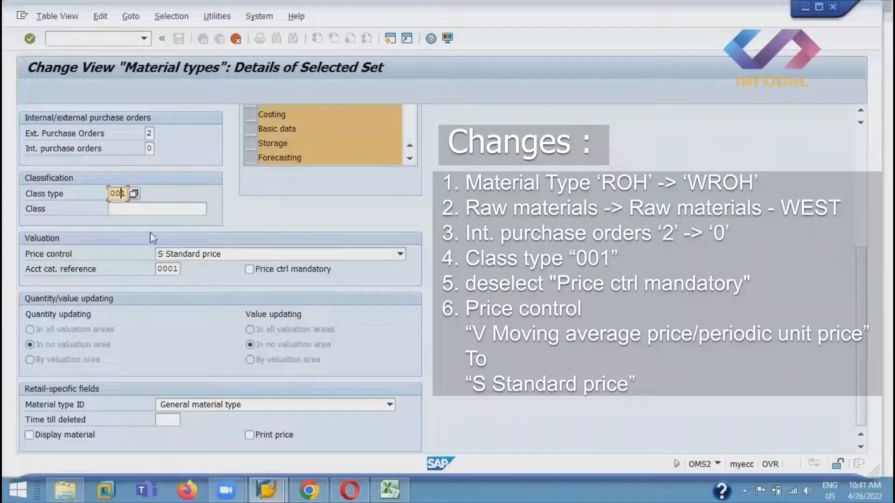
pyautogui.click(134, 194)
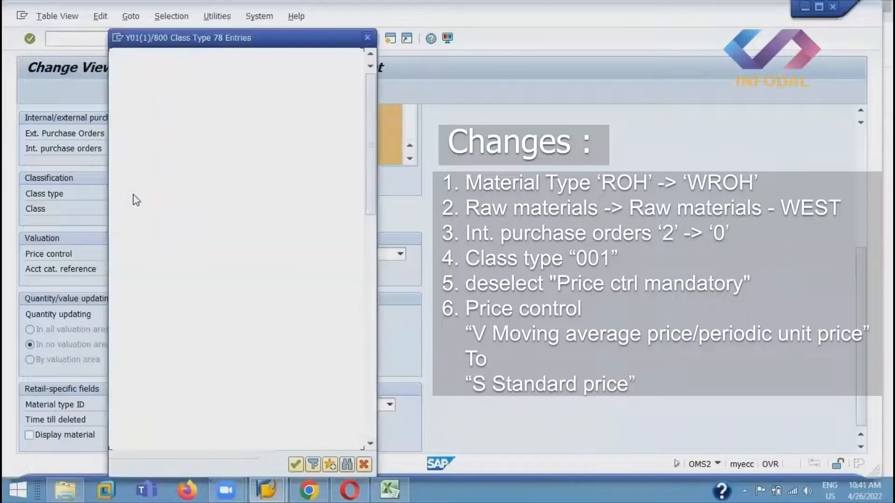
pyautogui.click(164, 92)
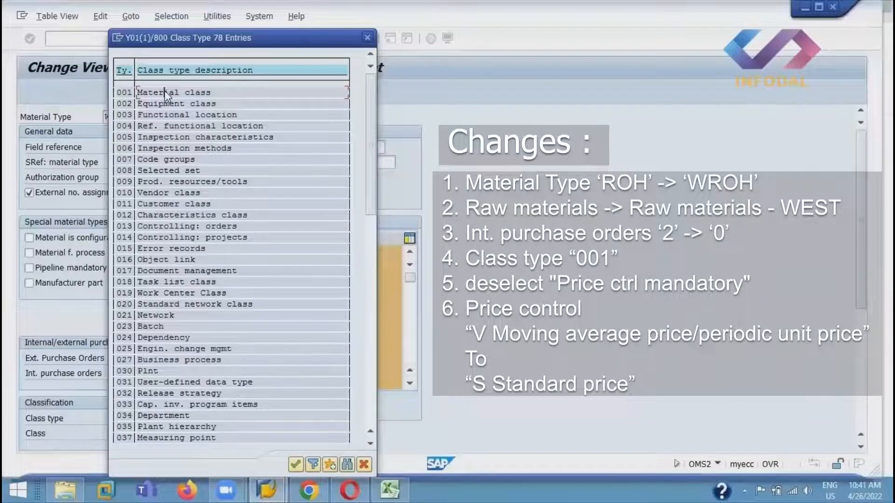
pyautogui.doubleClick(164, 90)
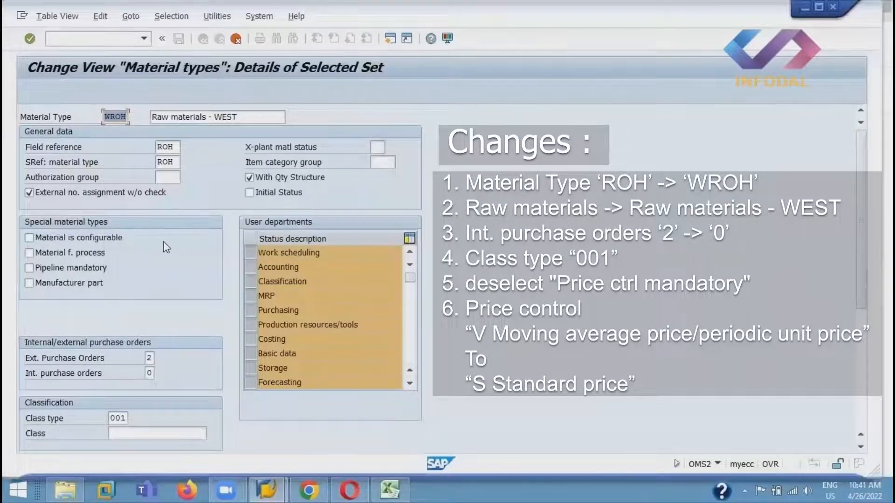
pyautogui.scroll(-3, 184, 318)
pyautogui.scroll(-5, 181, 314)
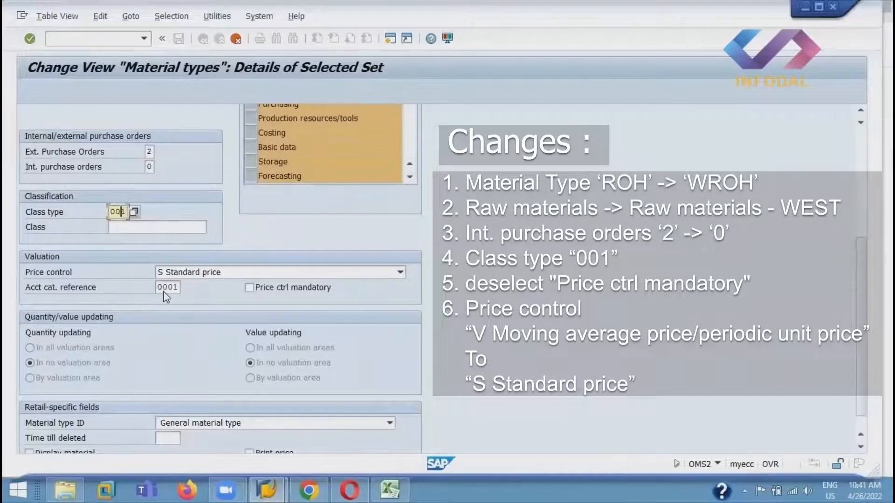
# Step: Choose account category reference 0001, Reference for raw materials, from the possible entries in the valuation data
pyautogui.click(164, 286)
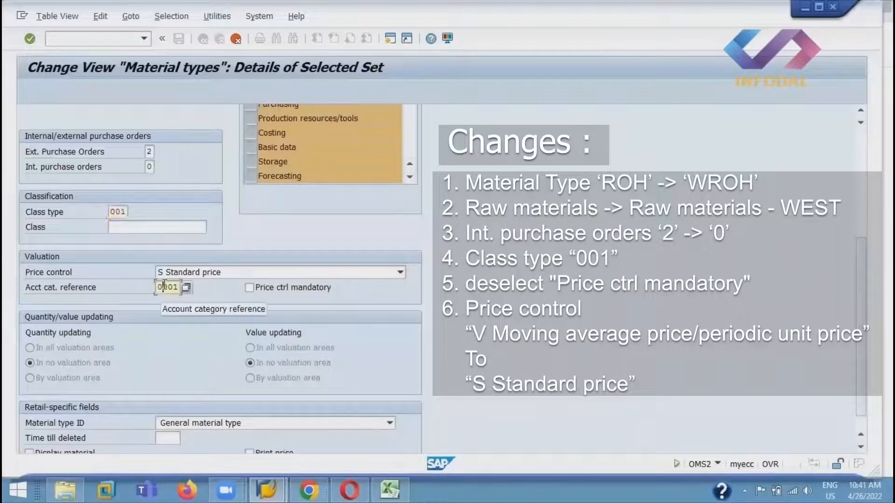
pyautogui.click(186, 287)
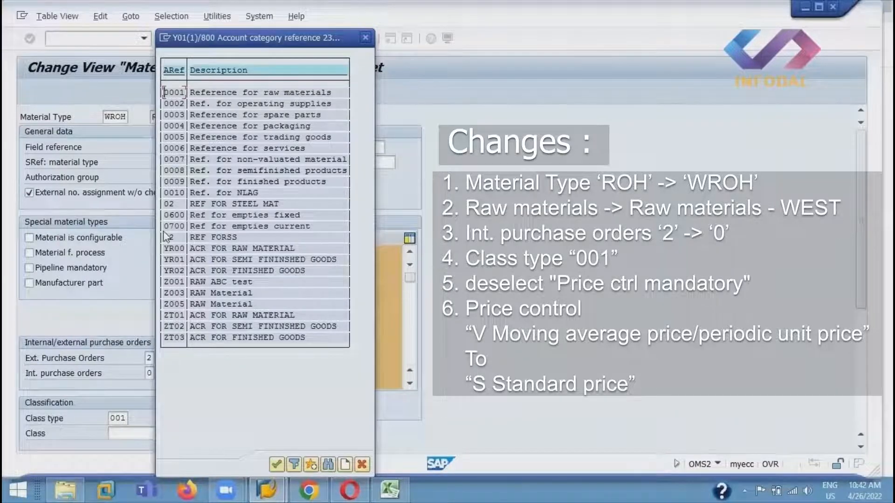
pyautogui.click(181, 182)
pyautogui.doubleClick(180, 94)
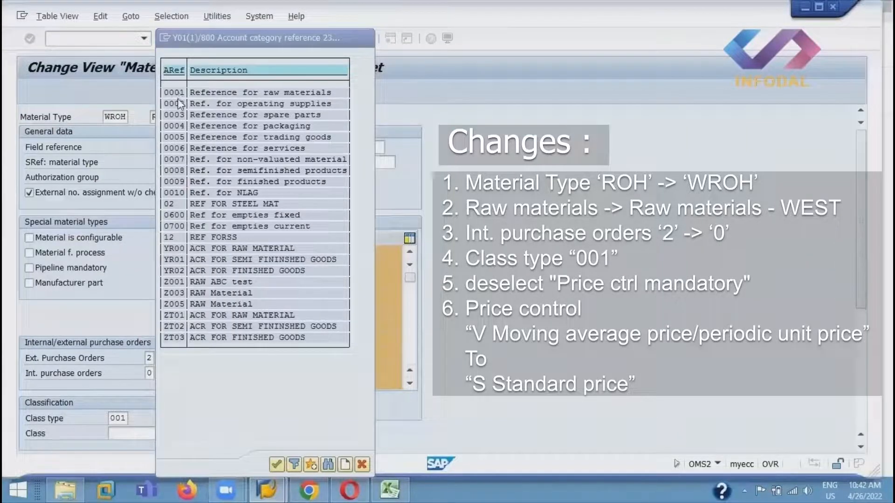
pyautogui.scroll(-5, 178, 401)
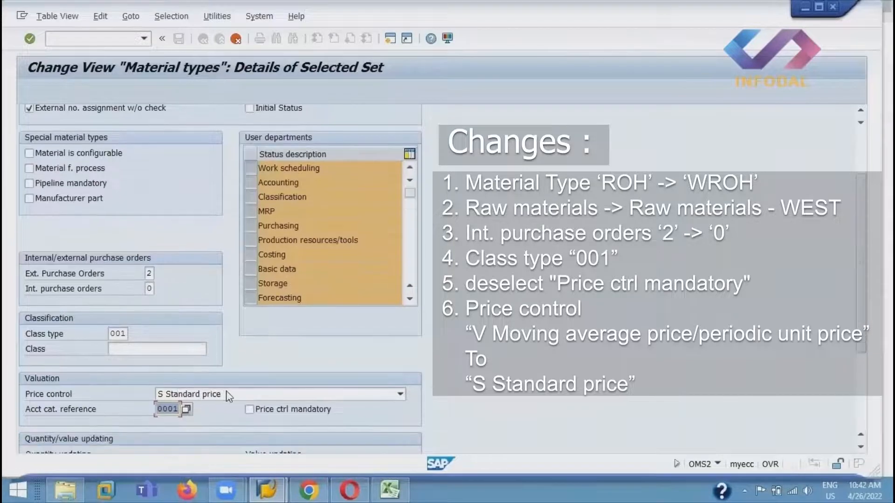
pyautogui.scroll(-1, 276, 314)
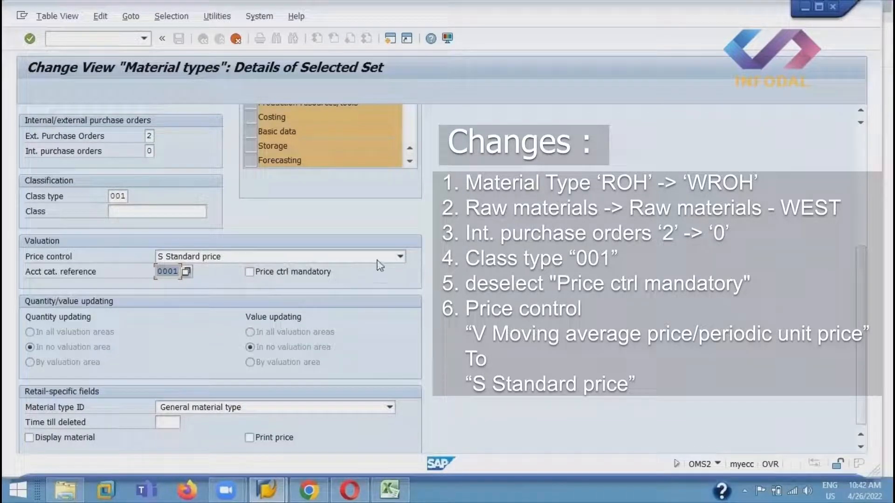
# Step: Review the price control options, keeping S Standard price, and switch Price ctrl mandatory on and off again
pyautogui.click(400, 256)
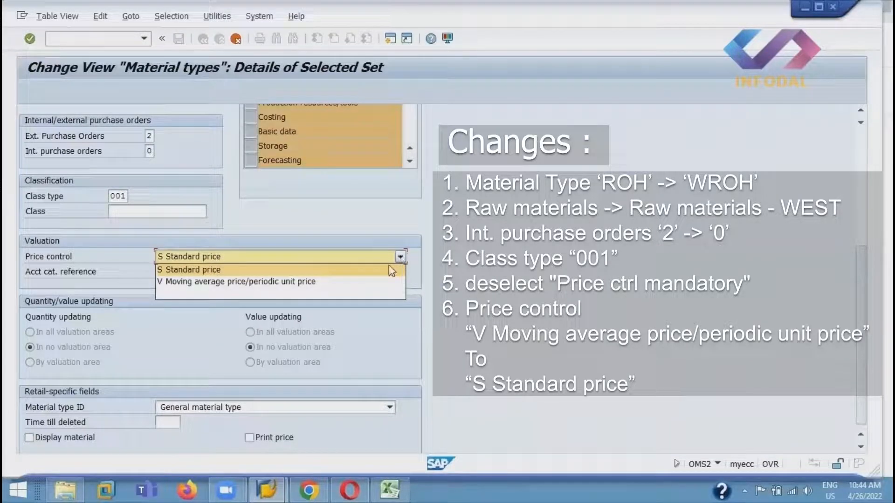
pyautogui.click(366, 268)
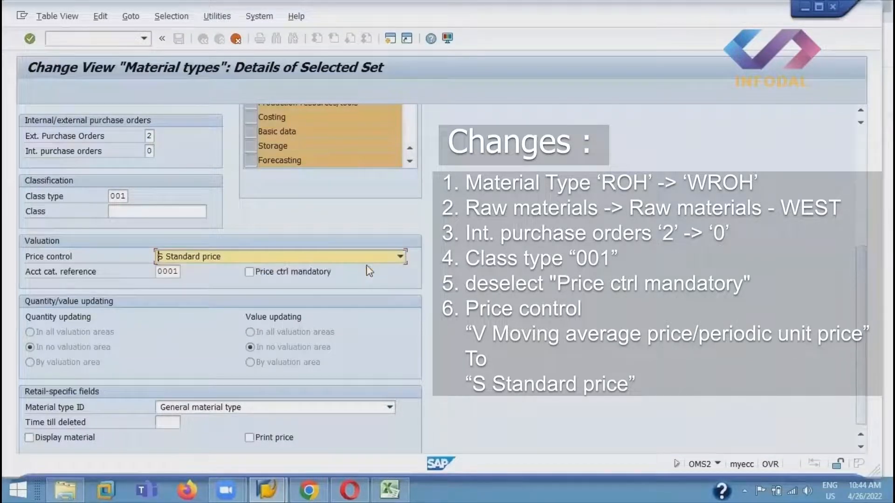
pyautogui.click(249, 274)
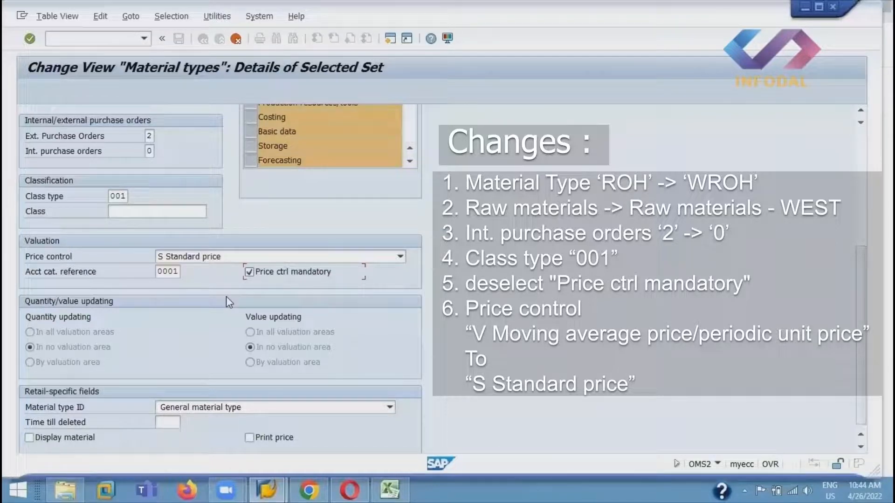
pyautogui.click(249, 273)
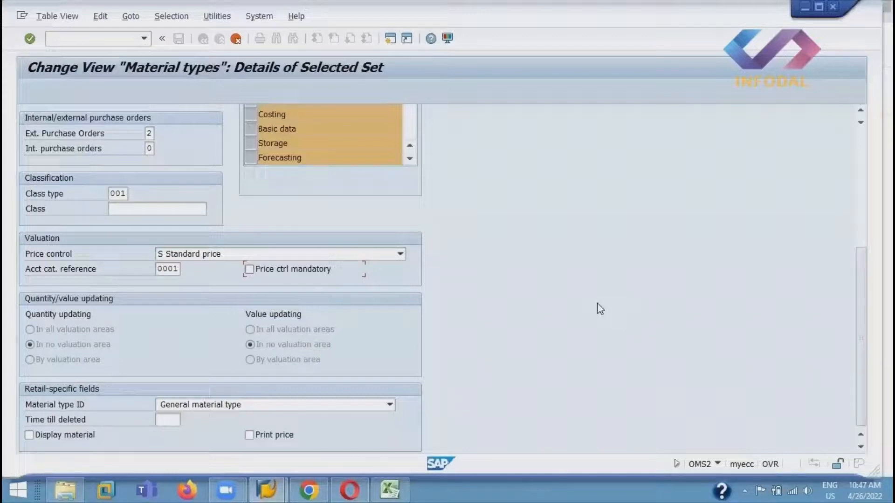
# Step: Confirm the copied material type WROH together with its dependent quantity/value updating entries
pyautogui.press('Return')
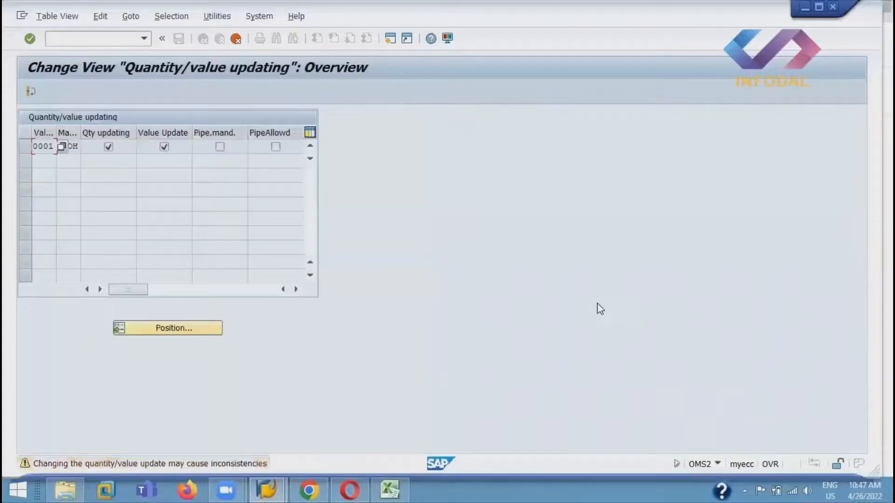
pyautogui.press('Return')
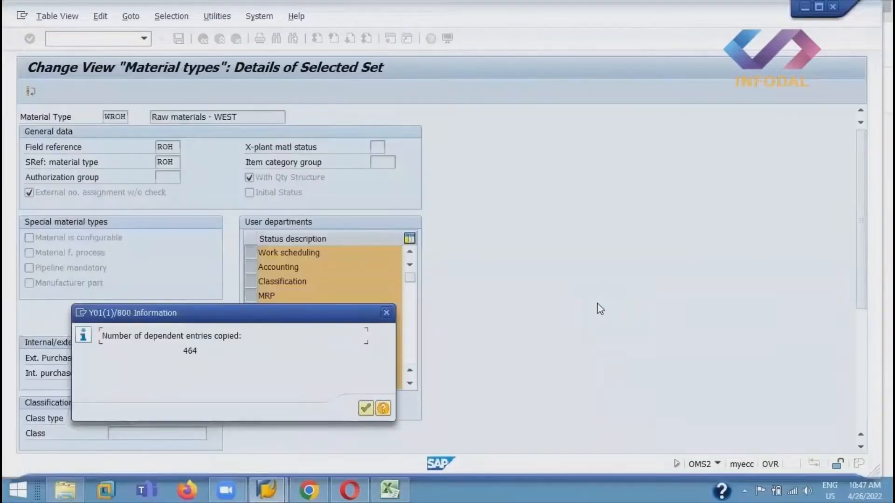
pyautogui.click(365, 409)
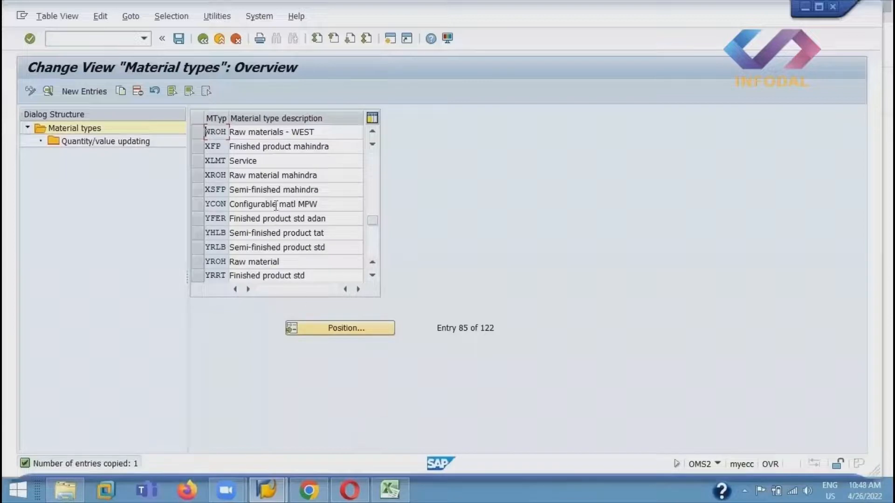
# Step: Open the details of material type WROH, review its settings, and open its Quantity/value updating table
pyautogui.click(270, 133)
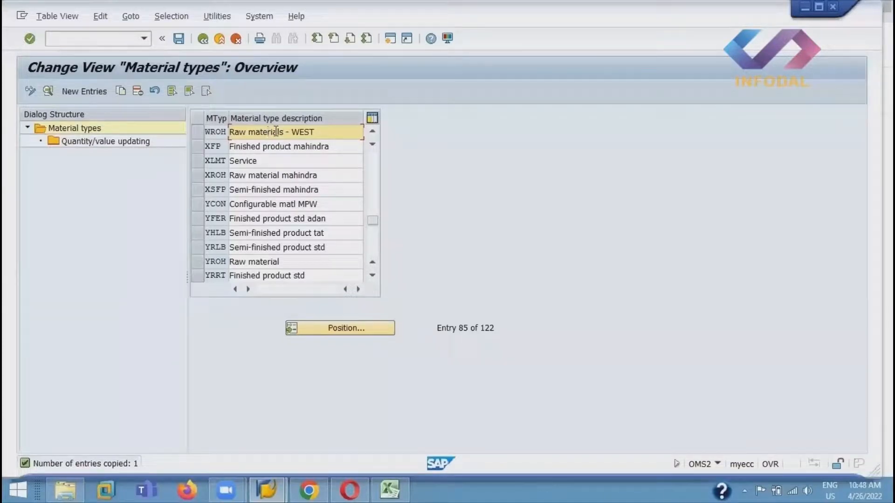
pyautogui.doubleClick(275, 132)
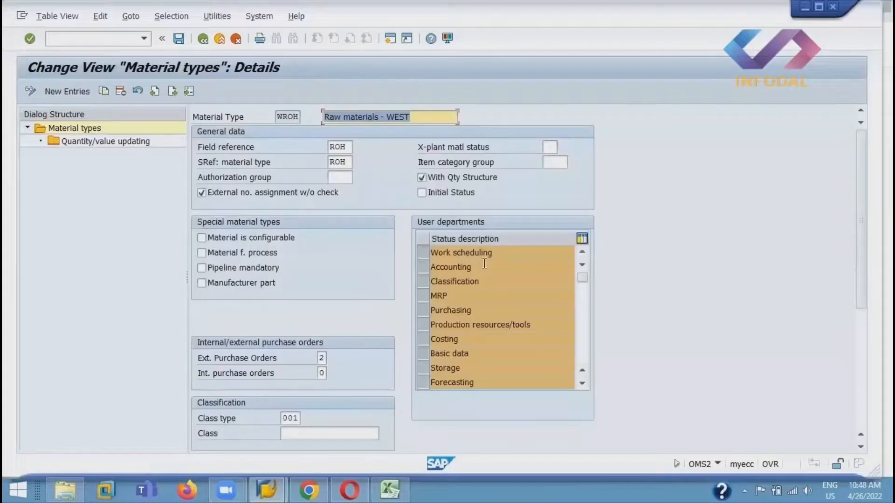
pyautogui.scroll(-5, 359, 269)
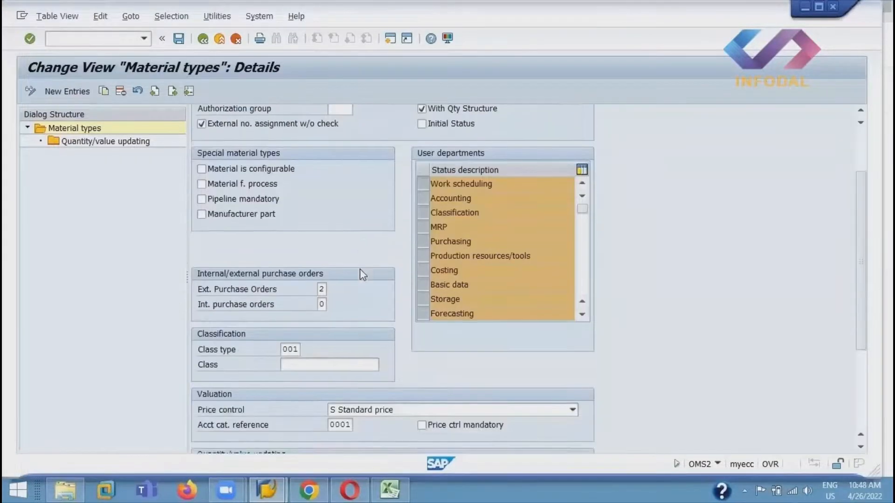
pyautogui.scroll(-1, 360, 269)
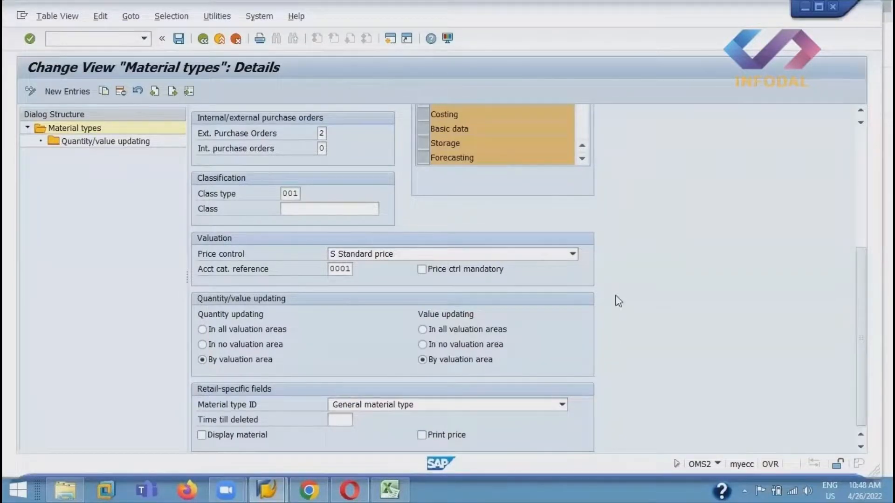
pyautogui.click(129, 141)
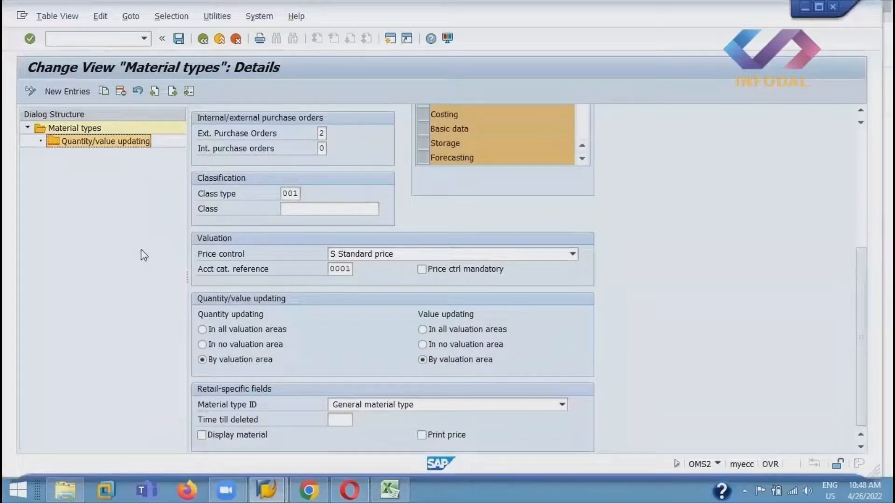
pyautogui.doubleClick(129, 141)
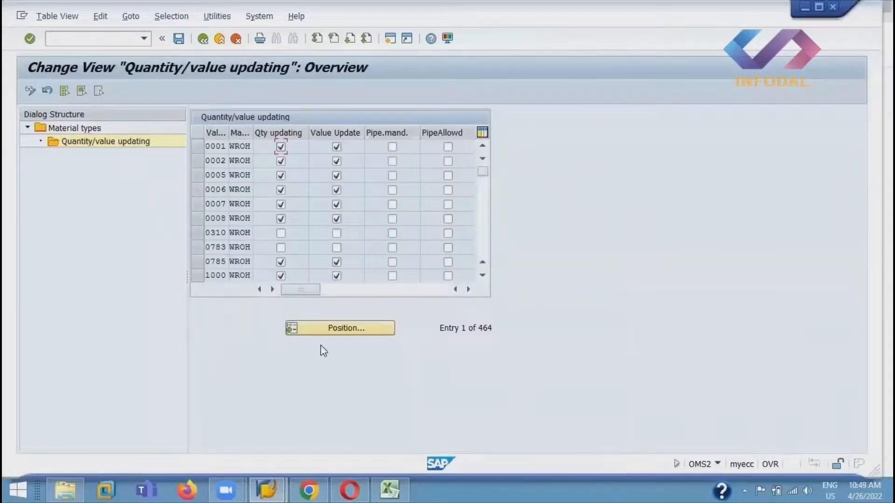
# Step: Start positioning to another entry and search the possible entries for the valuation area for W
pyautogui.click(344, 329)
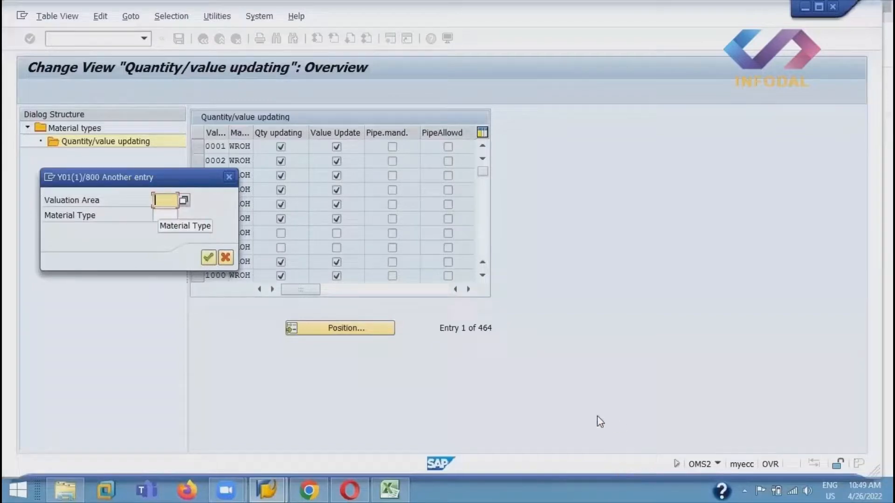
pyautogui.click(184, 201)
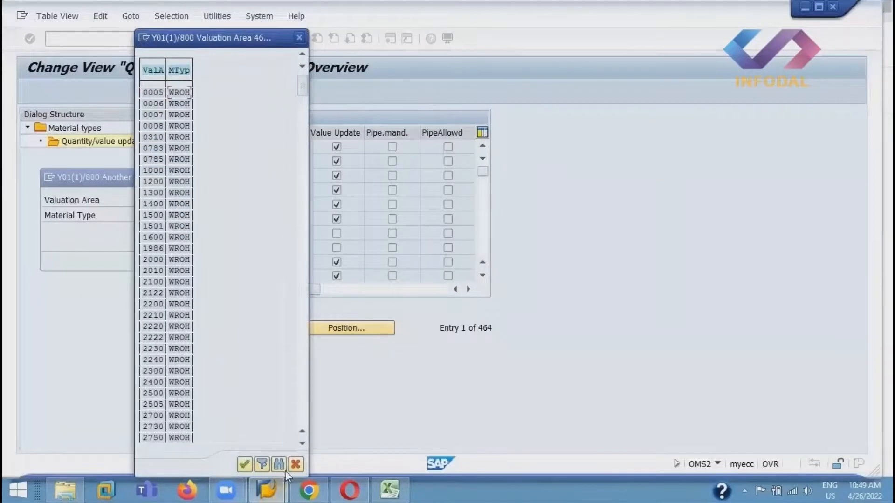
pyautogui.click(279, 464)
pyautogui.write('W')
pyautogui.press('Return')
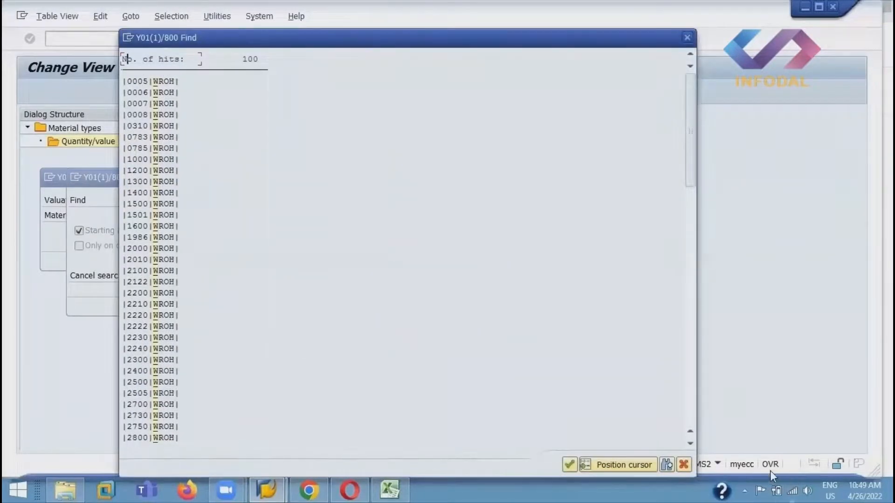
pyautogui.click(667, 465)
pyautogui.click(684, 464)
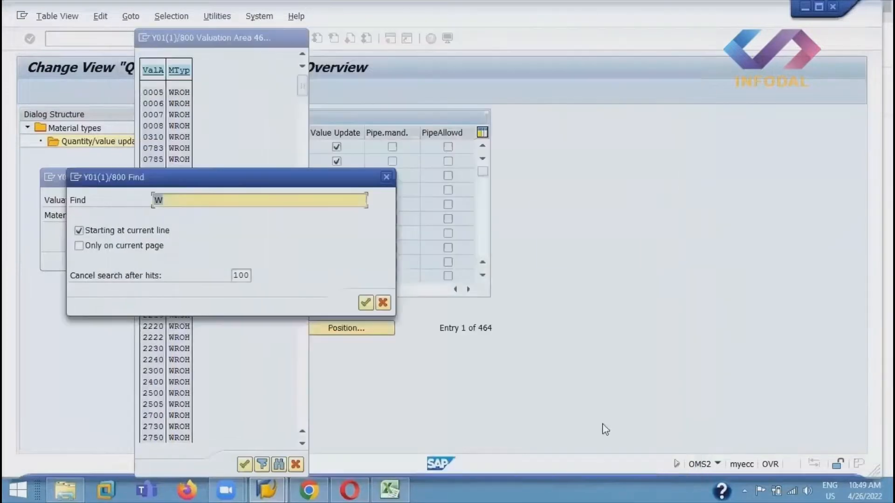
# Step: Repeat the search for W, look through the hits for the valuation area, and close the list without choosing
pyautogui.click(367, 304)
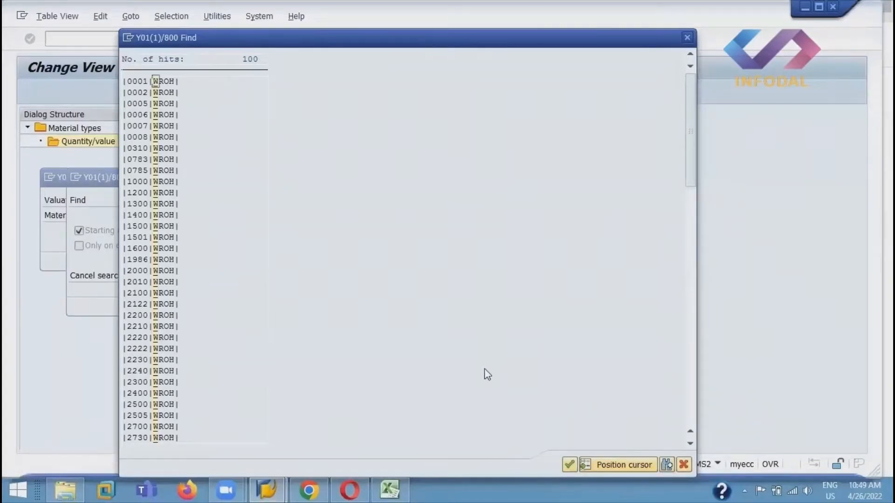
pyautogui.scroll(-3, 201, 262)
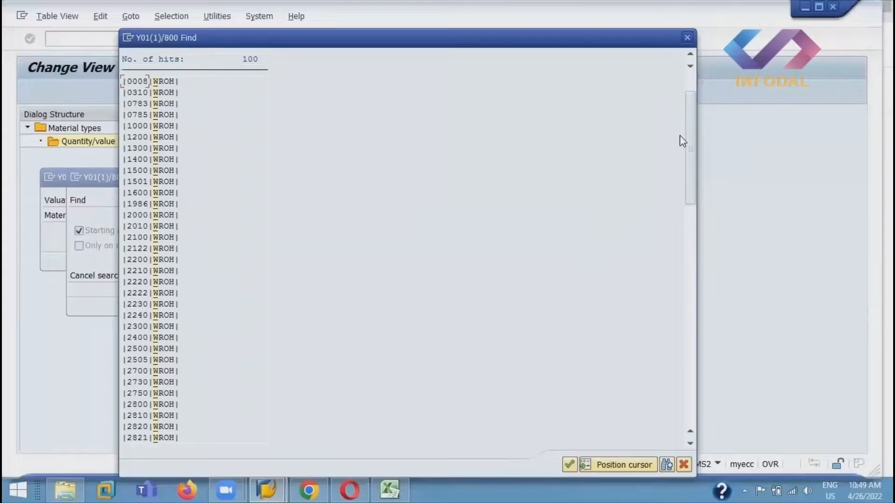
pyautogui.moveTo(689, 150); pyautogui.dragTo(687, 415)
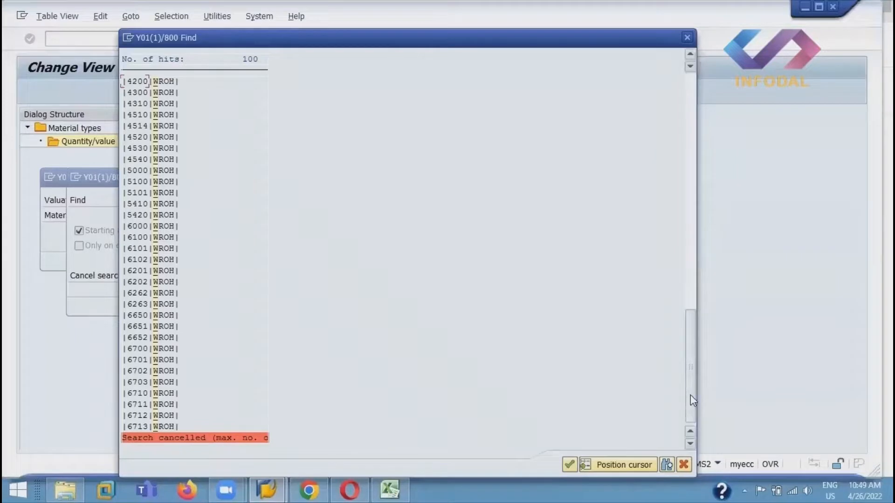
pyautogui.moveTo(694, 320); pyautogui.dragTo(698, 144)
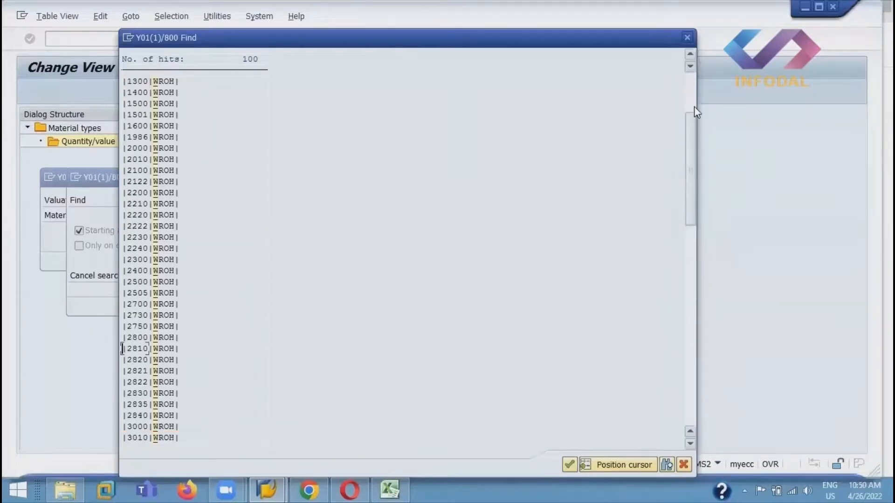
pyautogui.moveTo(690, 163); pyautogui.dragTo(690, 94)
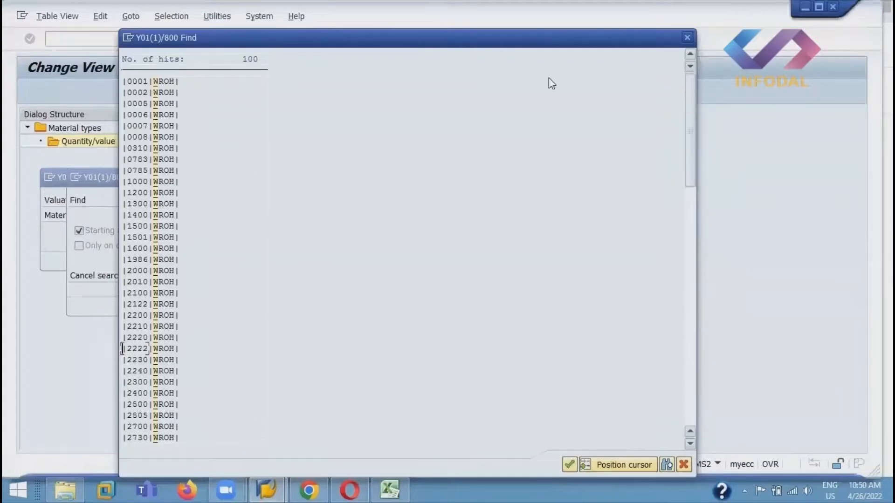
pyautogui.click(627, 463)
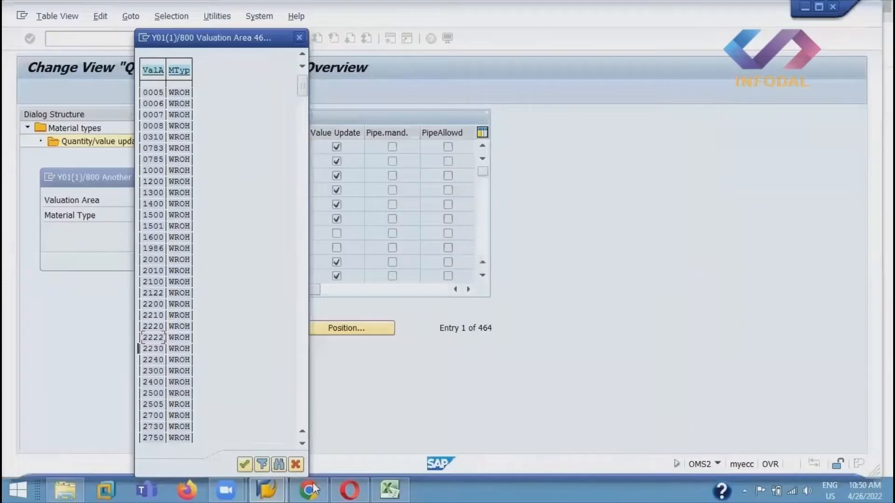
pyautogui.click(302, 464)
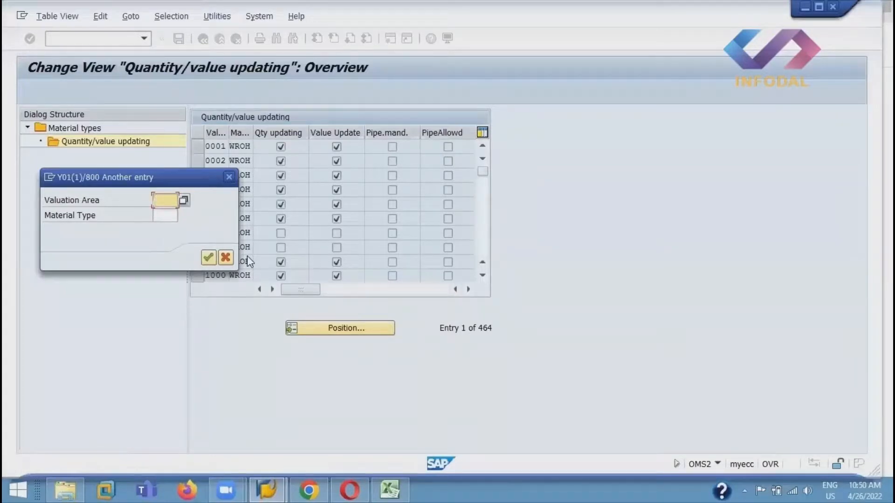
# Step: Position the table at valuation area WPA1 and material type WROH
pyautogui.write('W')
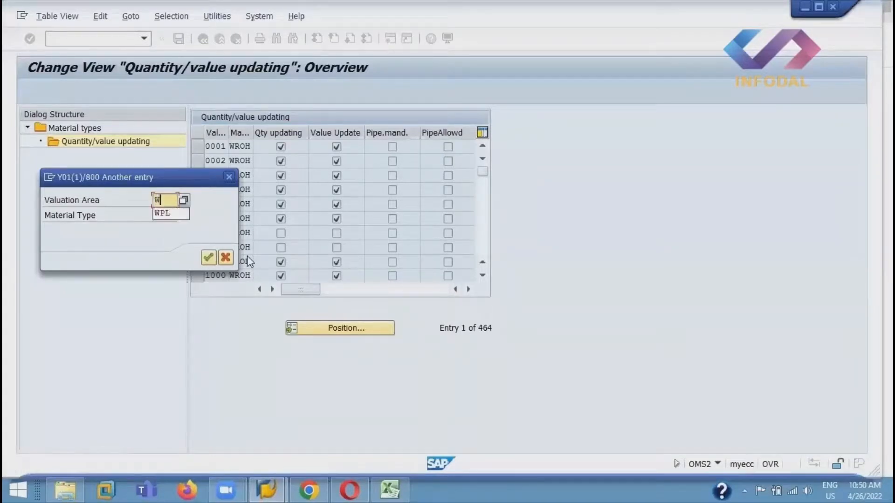
pyautogui.write('PA1')
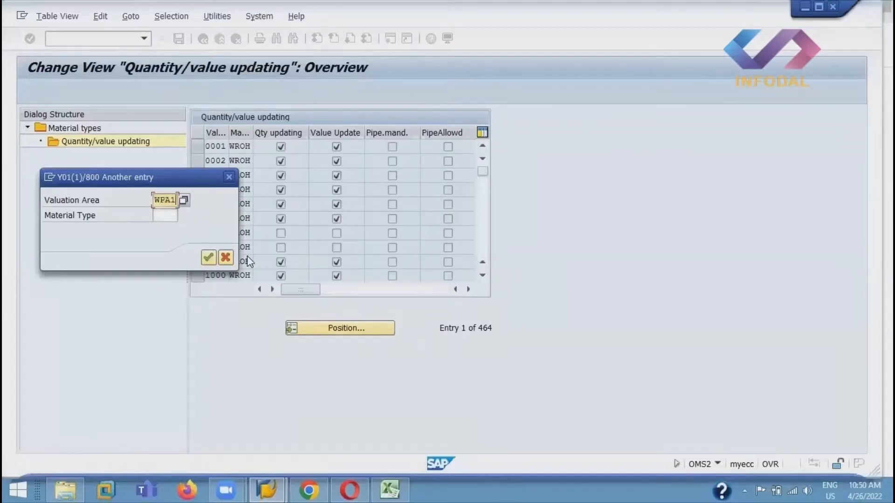
pyautogui.press('Tab')
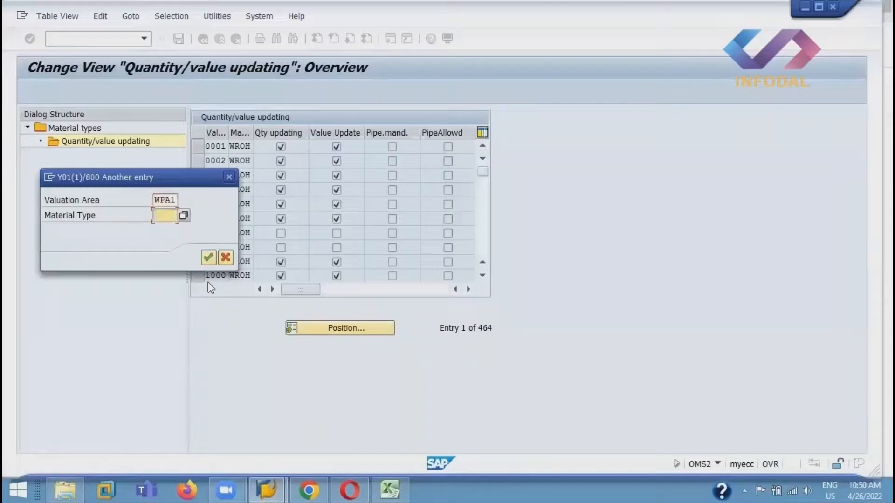
pyautogui.write('WROH')
pyautogui.click(208, 257)
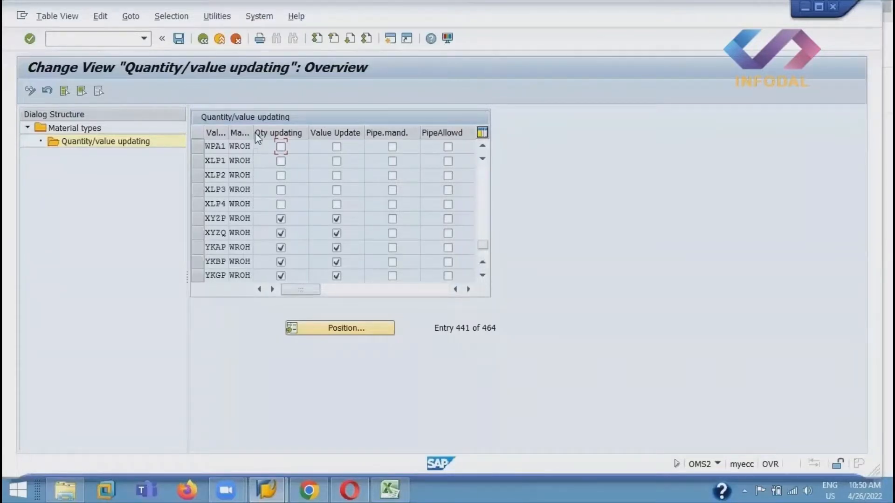
# Step: Widen the Matl type column and enable quantity updating and value updating for valuation area WPA1
pyautogui.moveTo(253, 130); pyautogui.dragTo(282, 133)
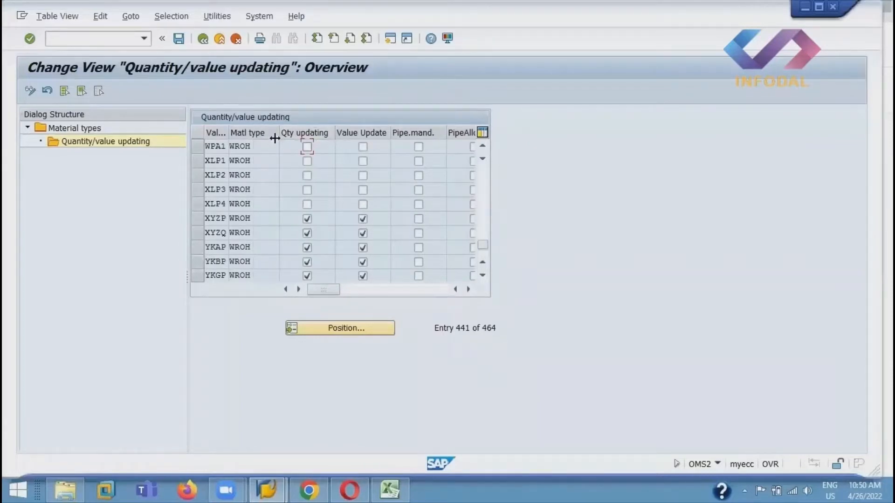
pyautogui.moveTo(277, 138); pyautogui.dragTo(268, 140)
pyautogui.click(295, 148)
pyautogui.click(352, 147)
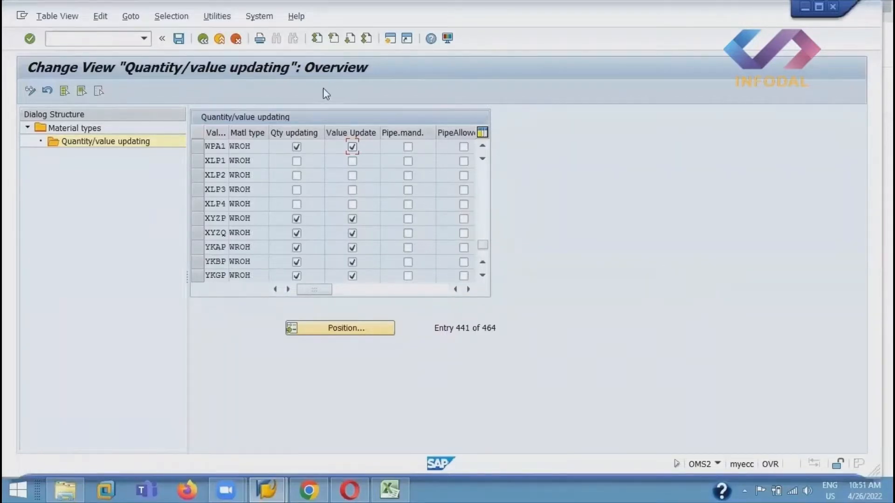
# Step: Save the changes under the proposed customizing request and return to the material types overview
pyautogui.click(178, 39)
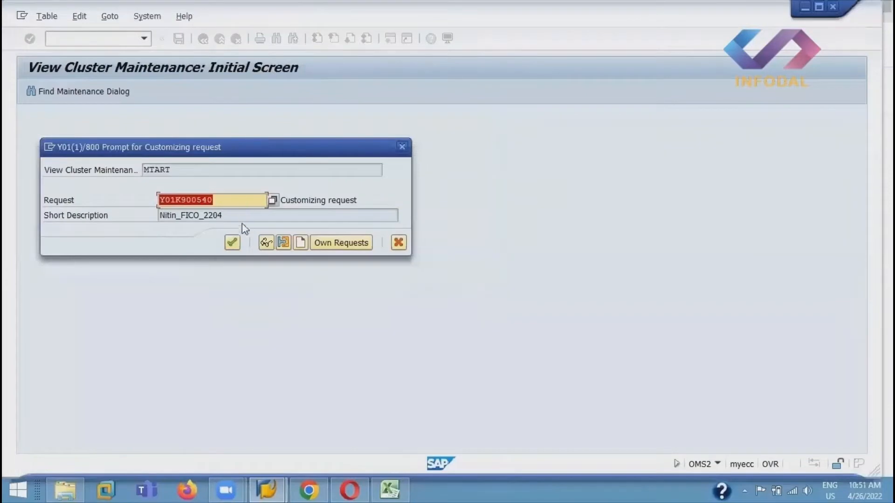
pyautogui.click(232, 243)
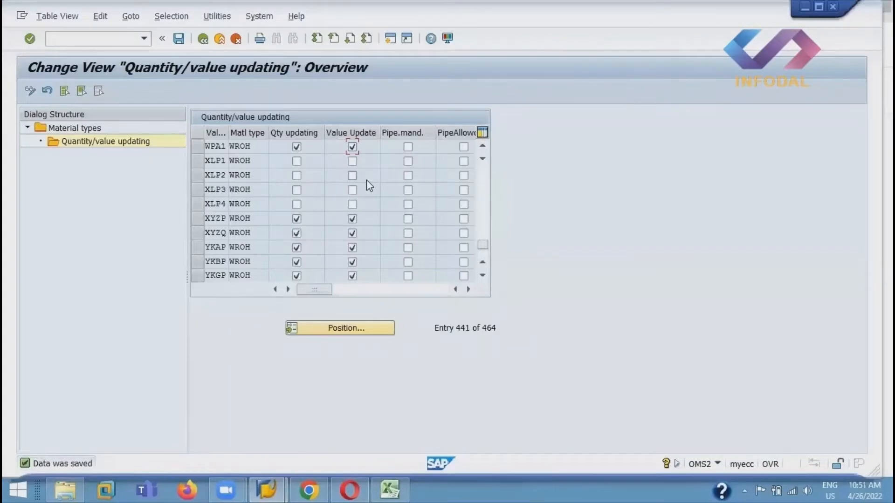
pyautogui.click(202, 39)
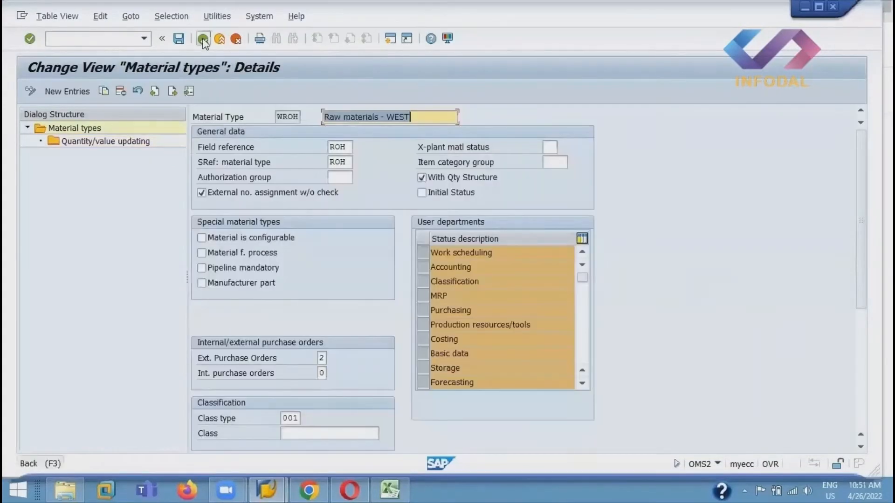
pyautogui.click(202, 40)
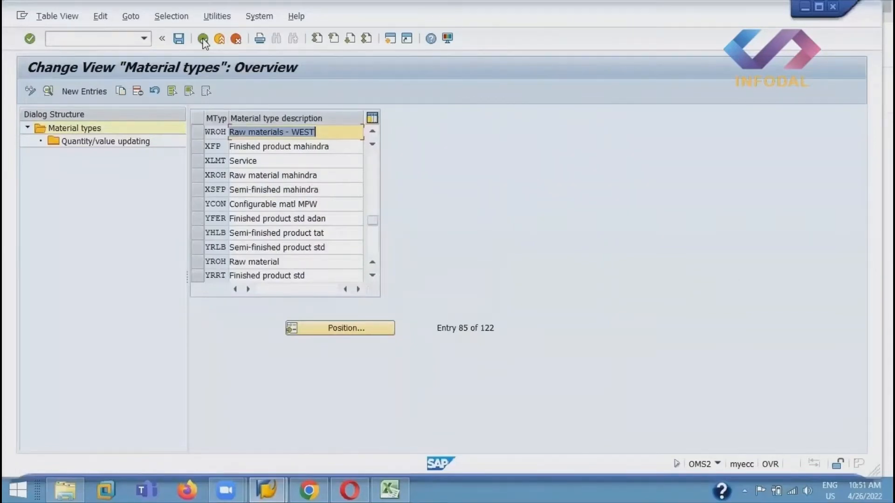